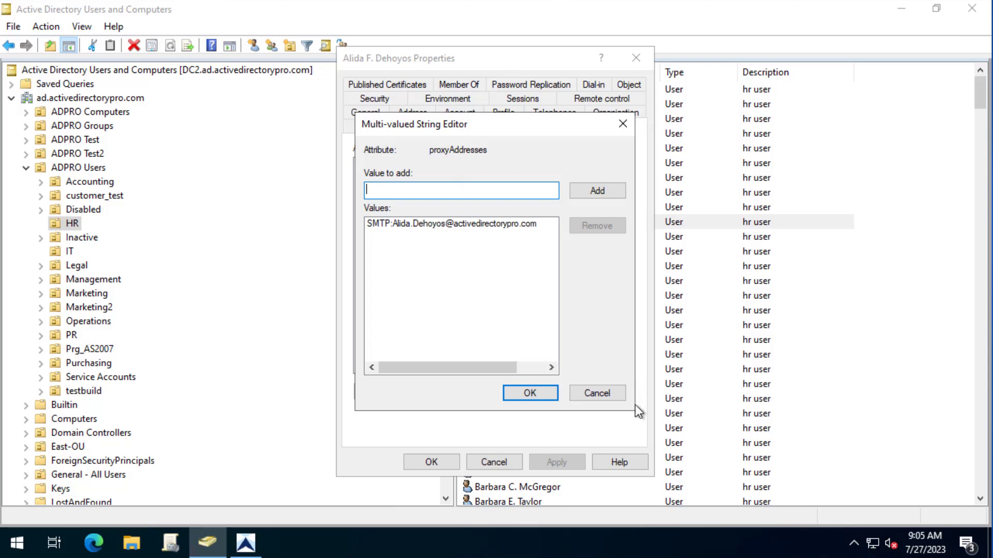
- Inspect the HR user's single existing SMTP value in proxyAddresses, then cancel without changes
left_click(613, 392)
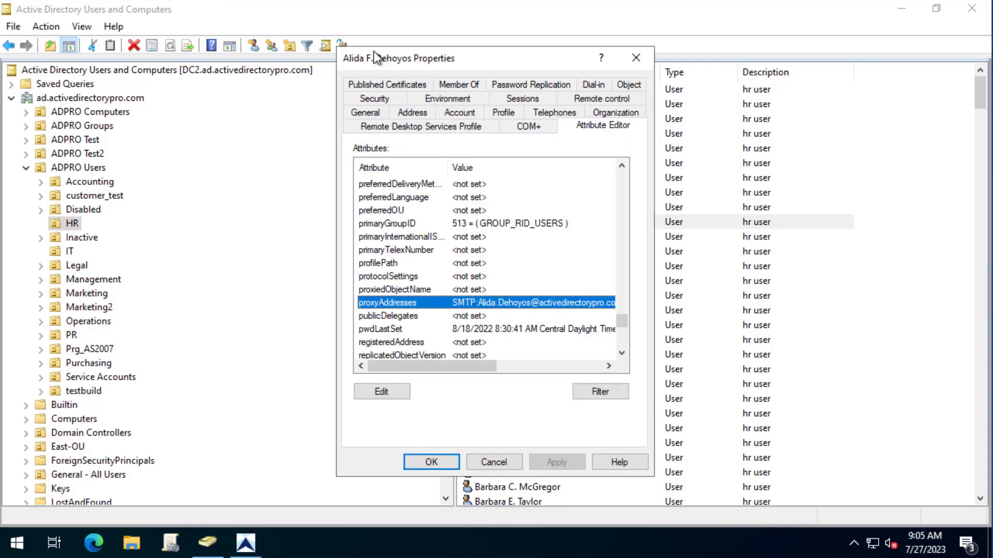
double_click(426, 305)
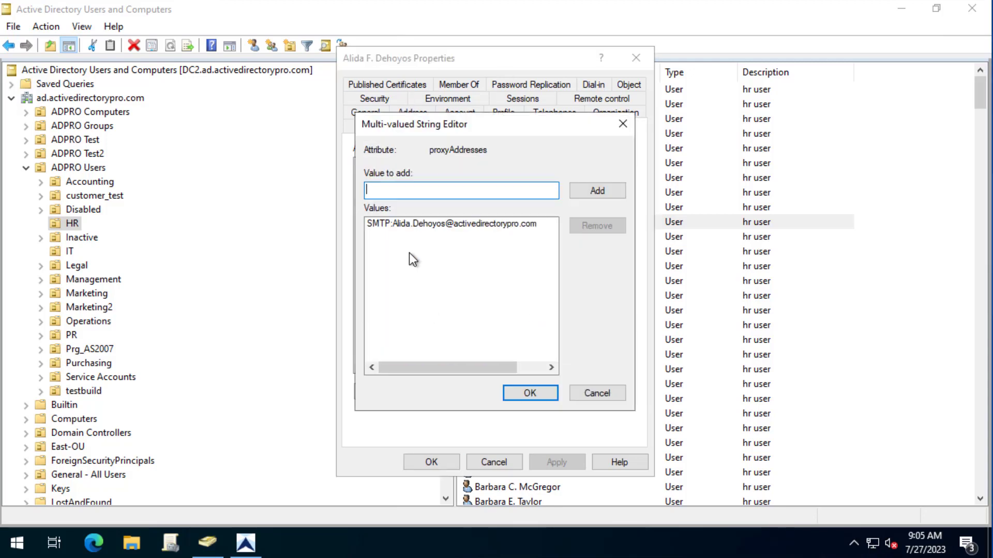
left_click(399, 222)
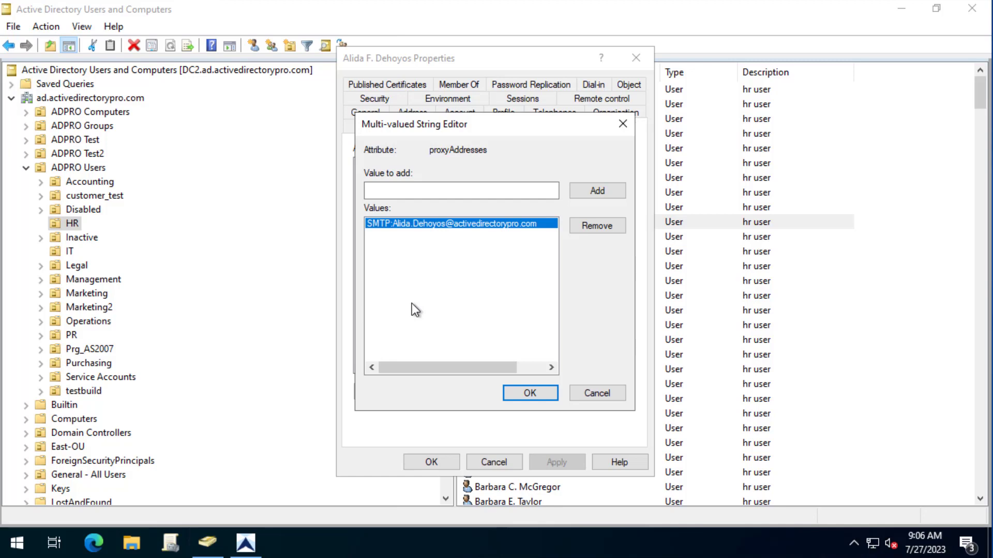
left_click(606, 391)
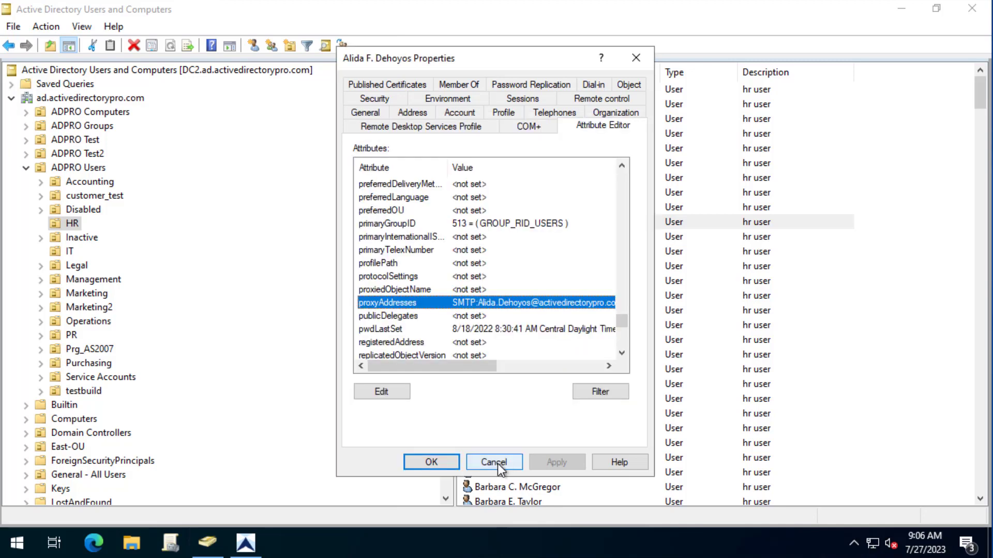
- Review the ProxyAddress options Add New and Update Existing in the toolkit, leaving them unchanged
left_click(481, 464)
left_click(250, 540)
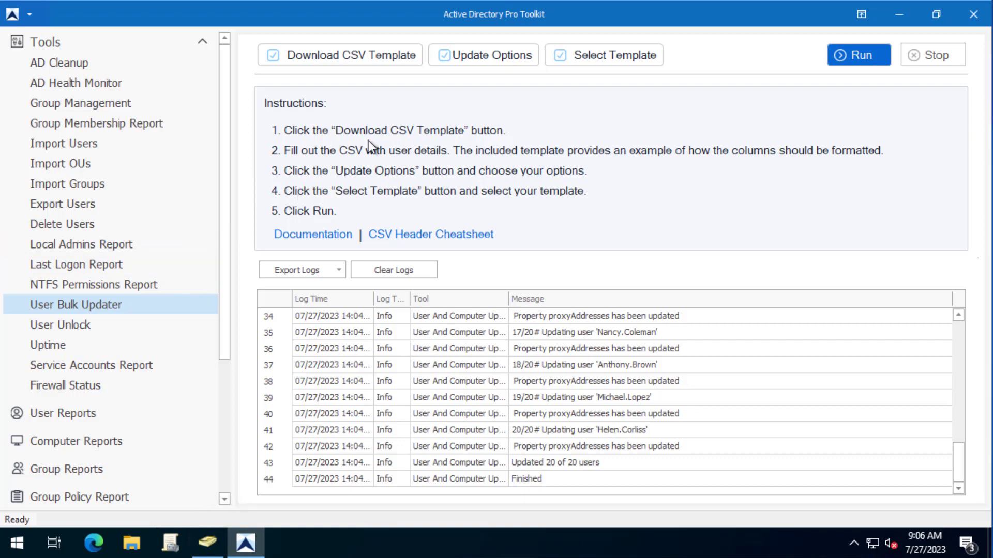
left_click(505, 56)
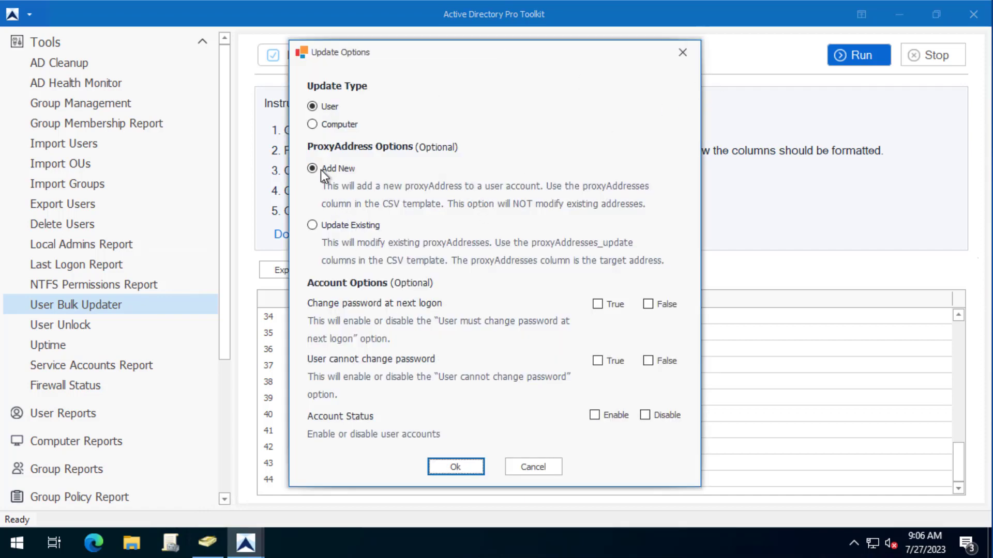
left_click(538, 467)
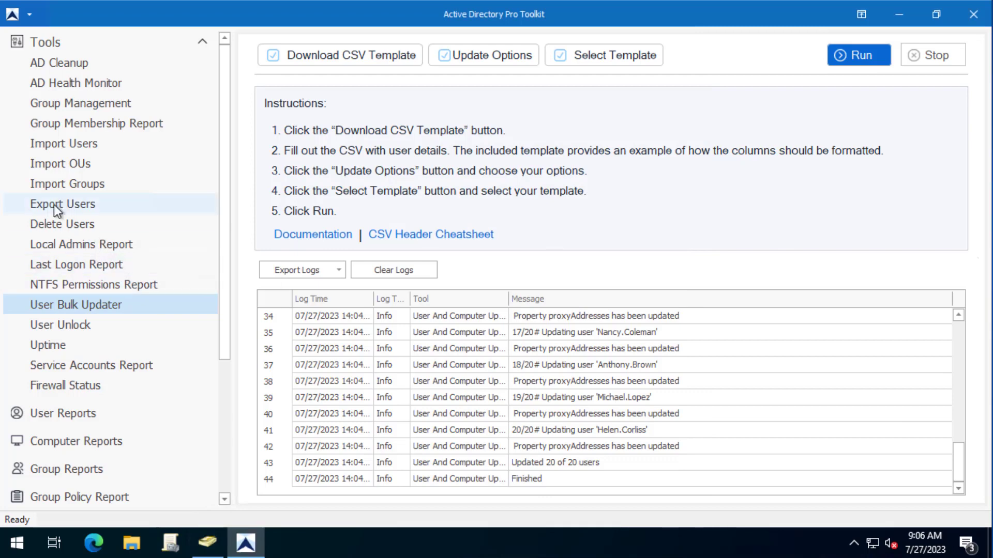
- Export all domain users with proxyAddresses and inspect row 19, the account holding three addresses
left_click(54, 205)
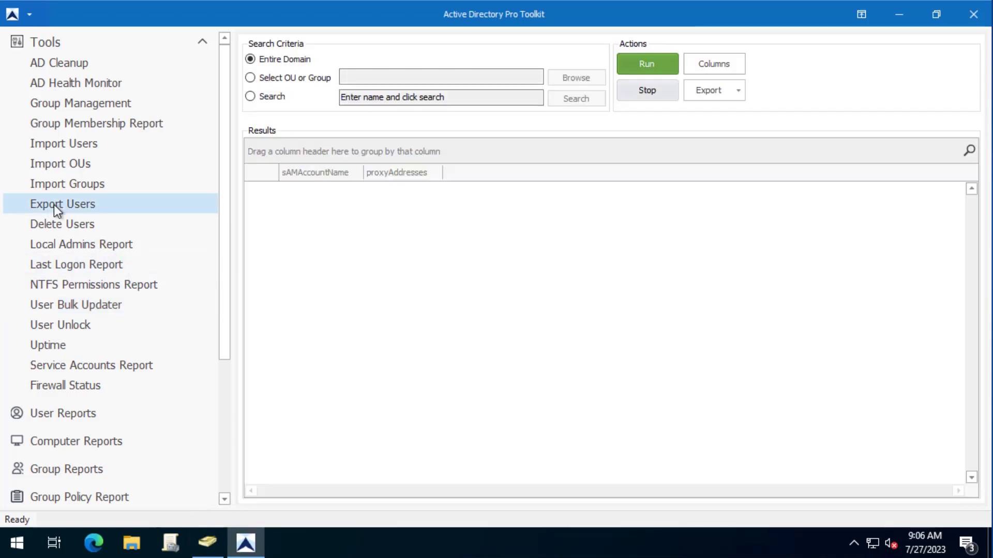
left_click(652, 60)
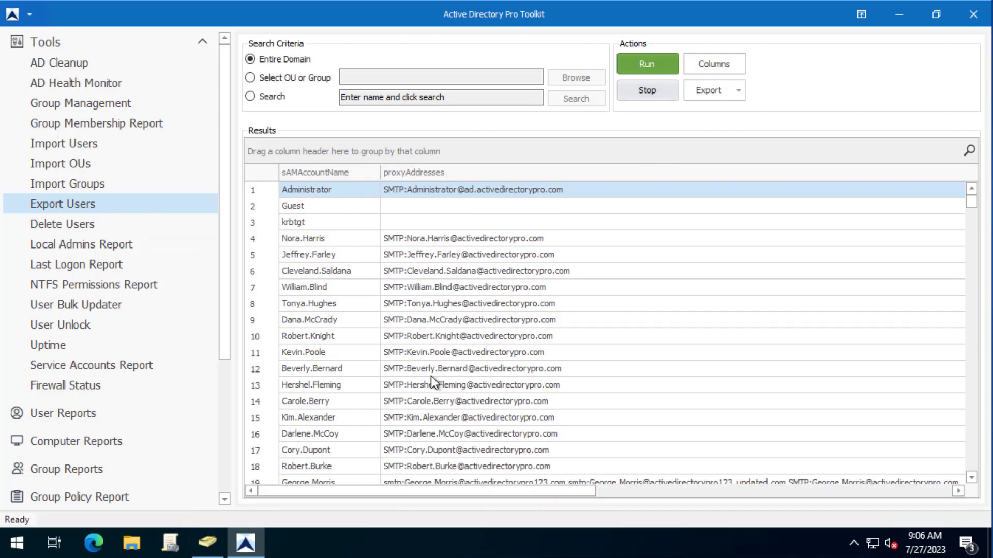
scroll(569, 429, "down", 1)
left_click(535, 434)
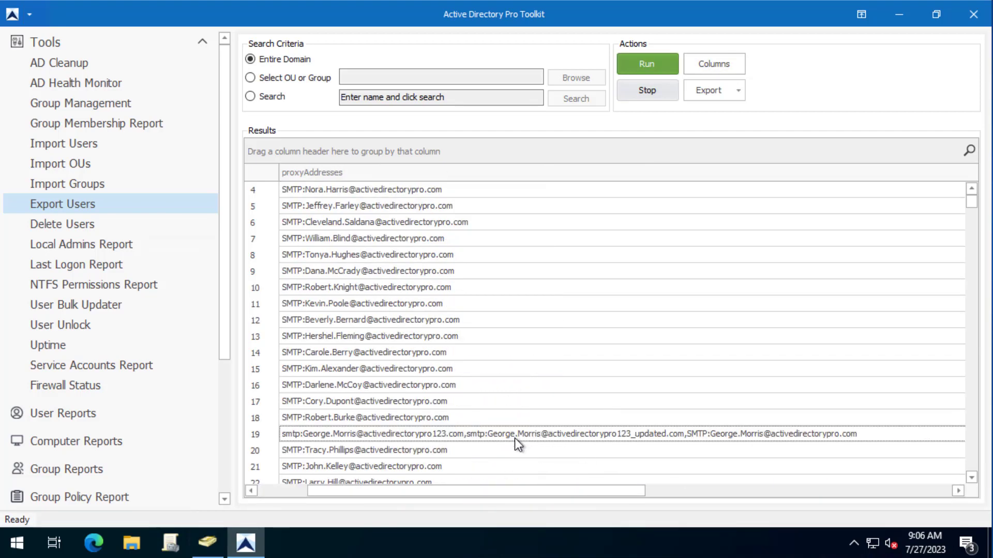
left_click_drag(560, 491, 461, 491)
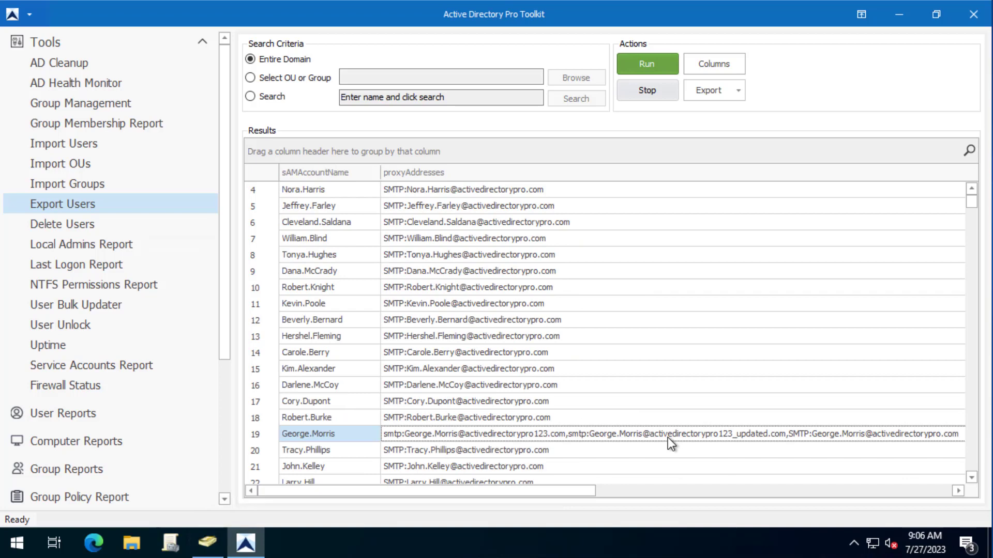
left_click(740, 86)
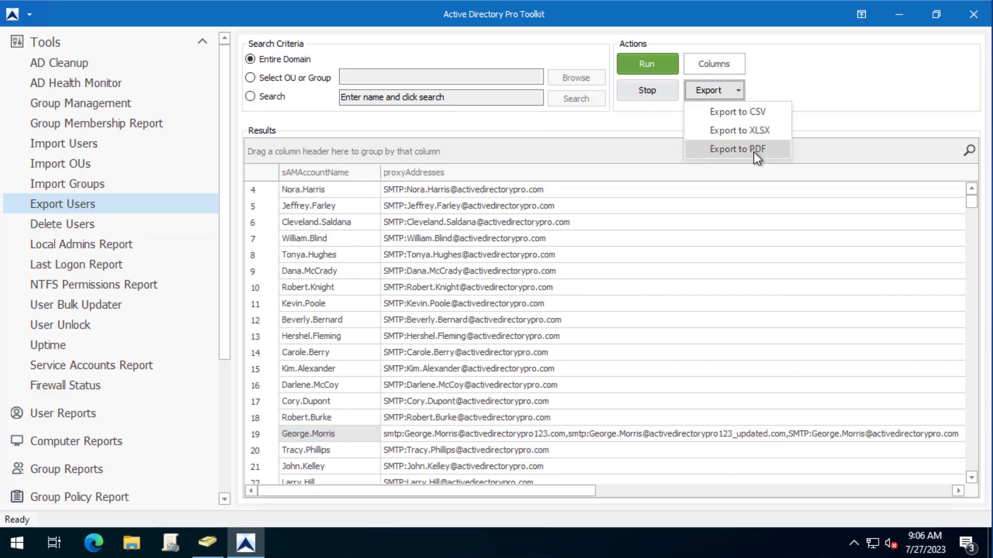
left_click(540, 228)
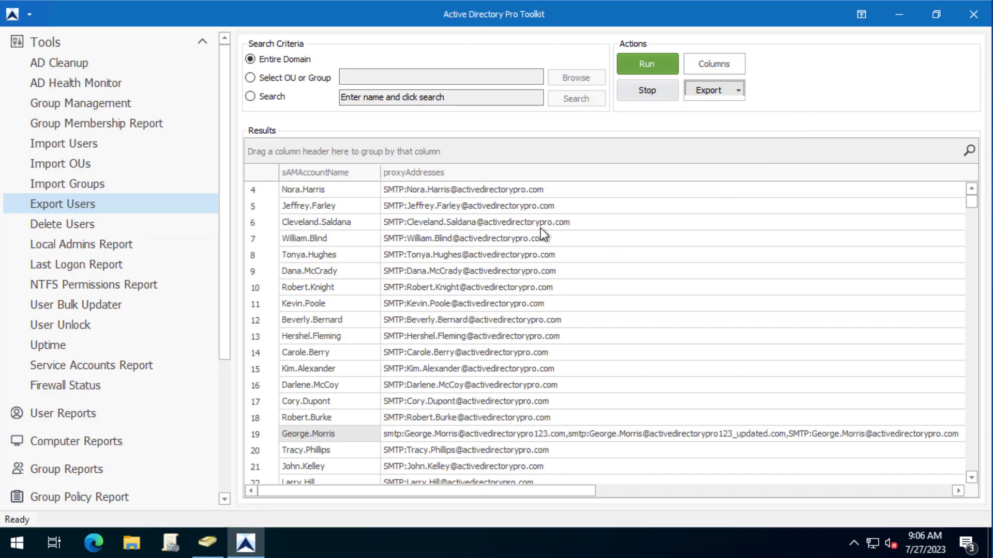
left_click(541, 228)
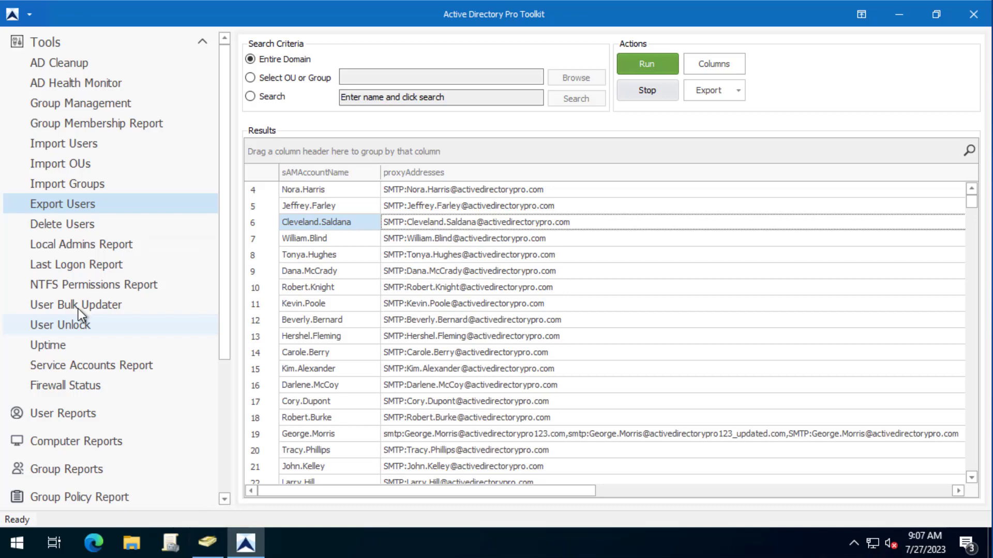
- Return to User Bulk Updater, then minimise the toolkit and ADUC windows to show the desktop
left_click(64, 304)
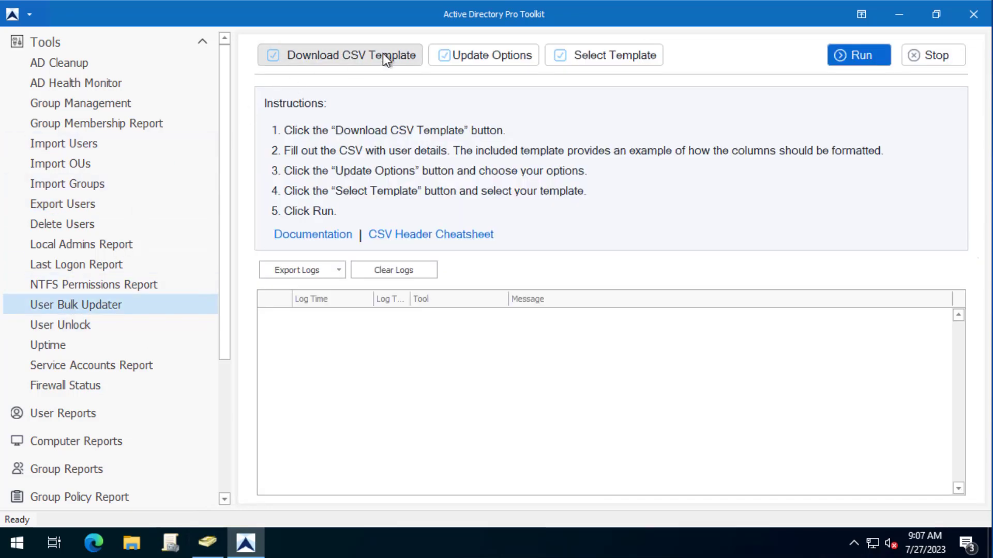
left_click(899, 14)
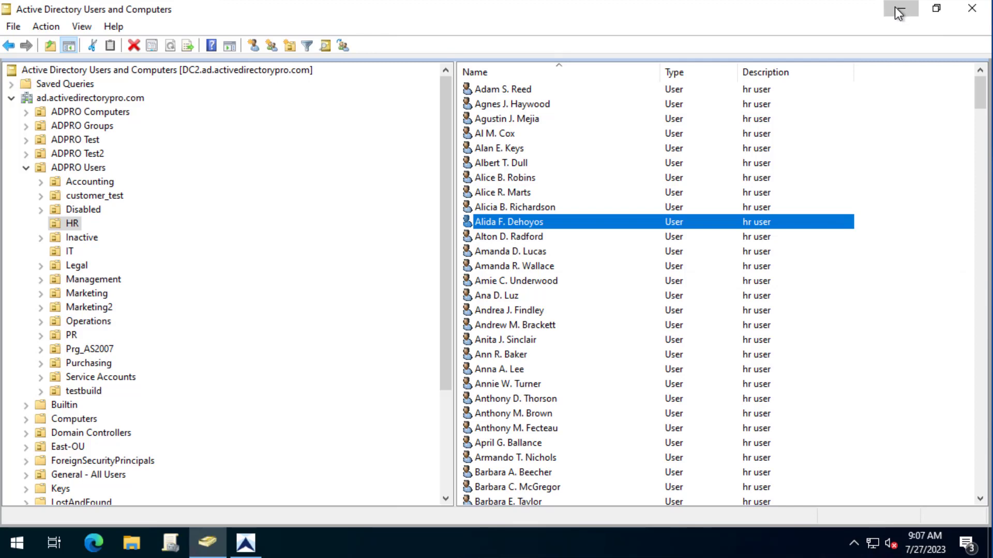
left_click(899, 9)
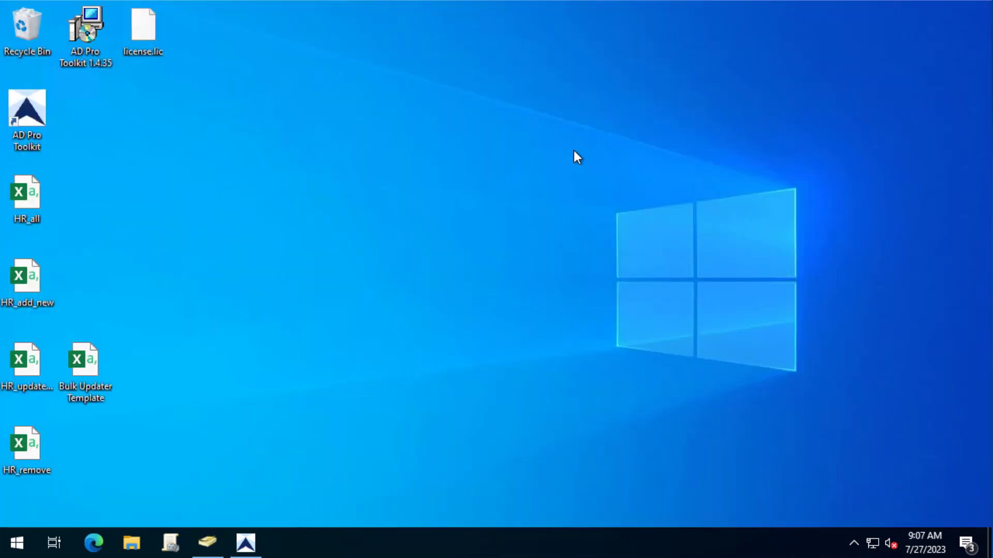
- Open the Bulk Updater Template and delete the unused columns B through AF
double_click(85, 365)
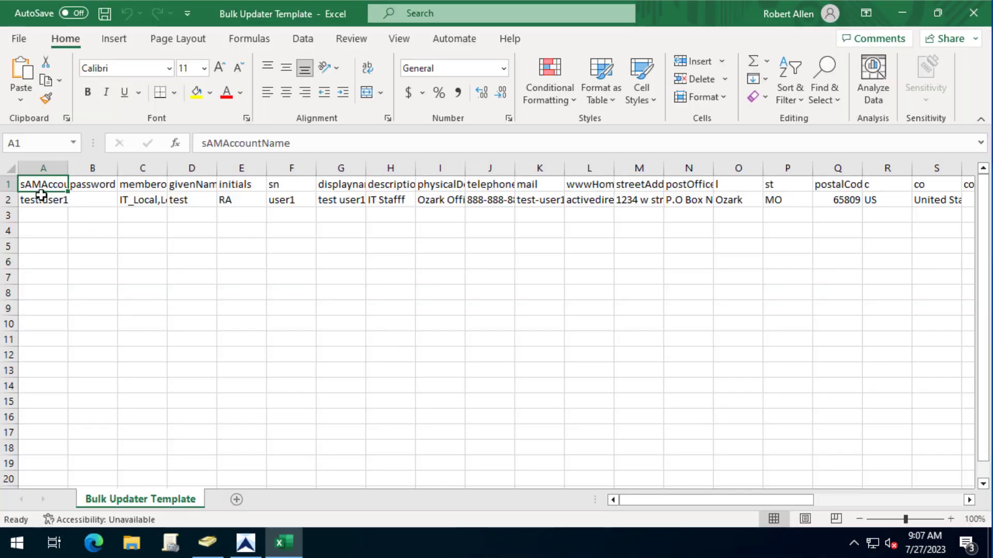
left_click(8, 200)
left_click(513, 294)
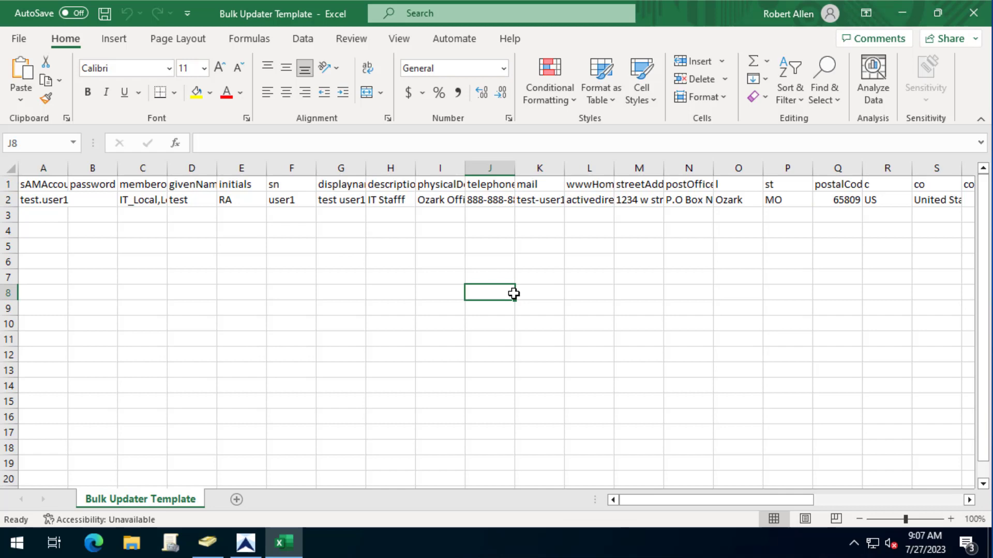
left_click(92, 168)
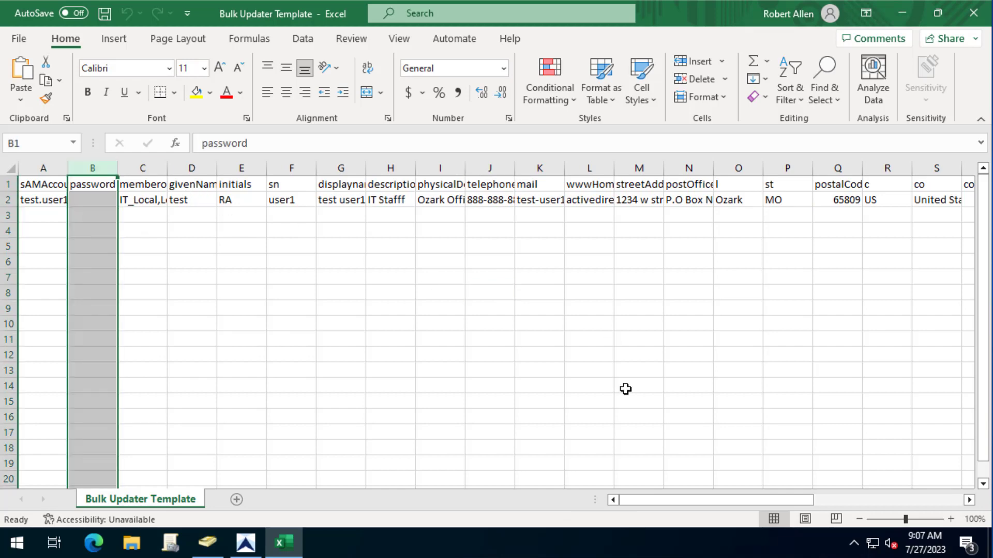
left_click_drag(647, 498, 935, 377)
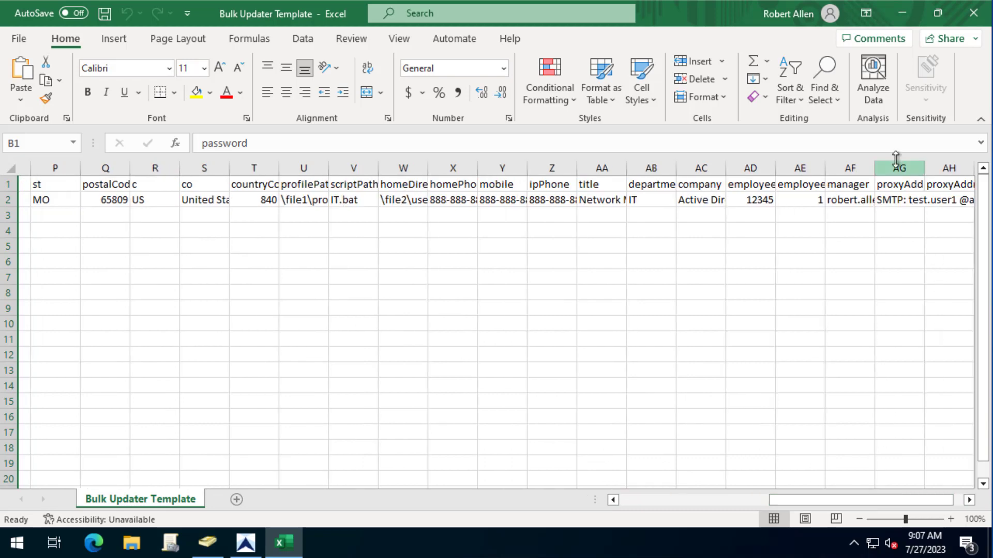
left_click(846, 167, "shift")
right_click(846, 167)
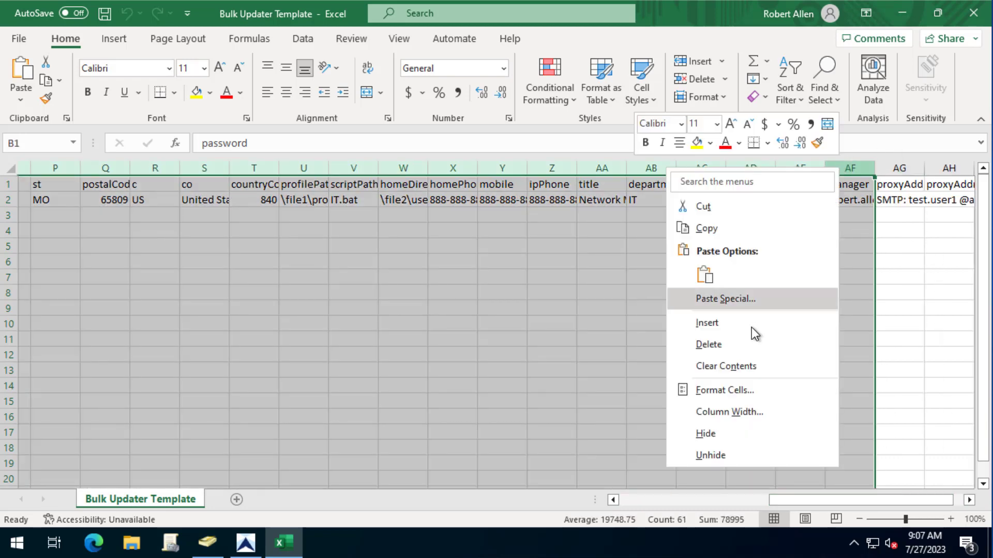
left_click(708, 344)
left_click(166, 339)
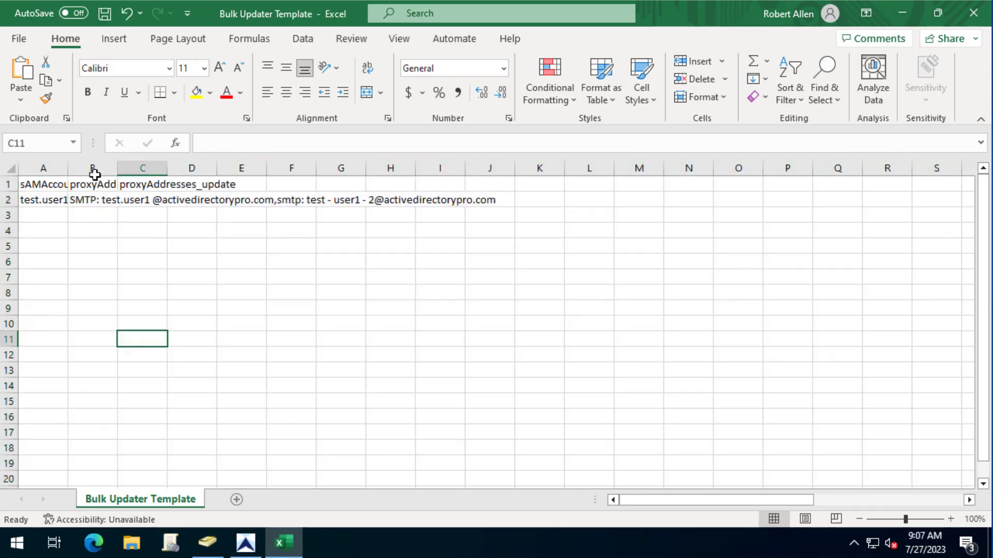
- AutoFit columns A, B and C so names, addresses and the proxyAddresses_update header show fully
double_click(66, 166)
double_click(163, 166)
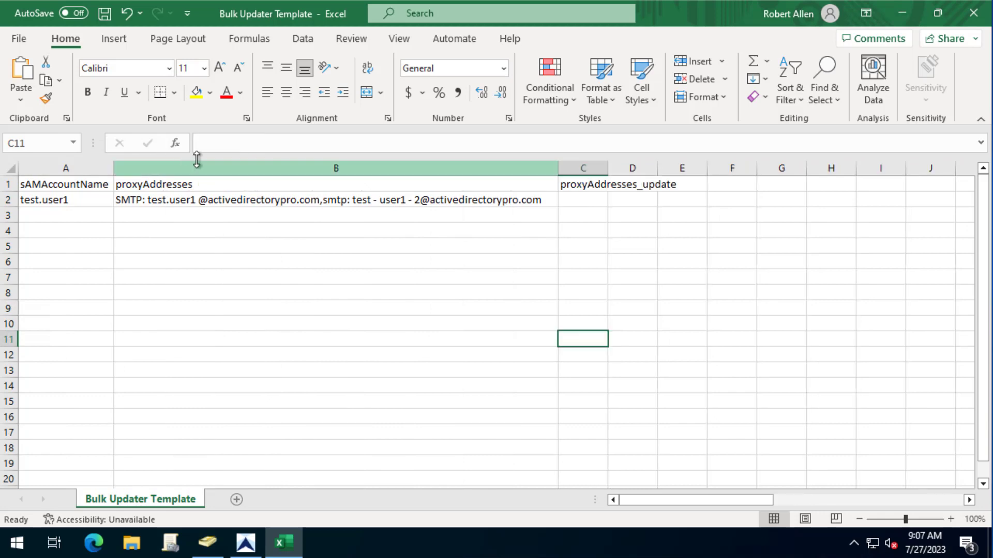
left_click(48, 200)
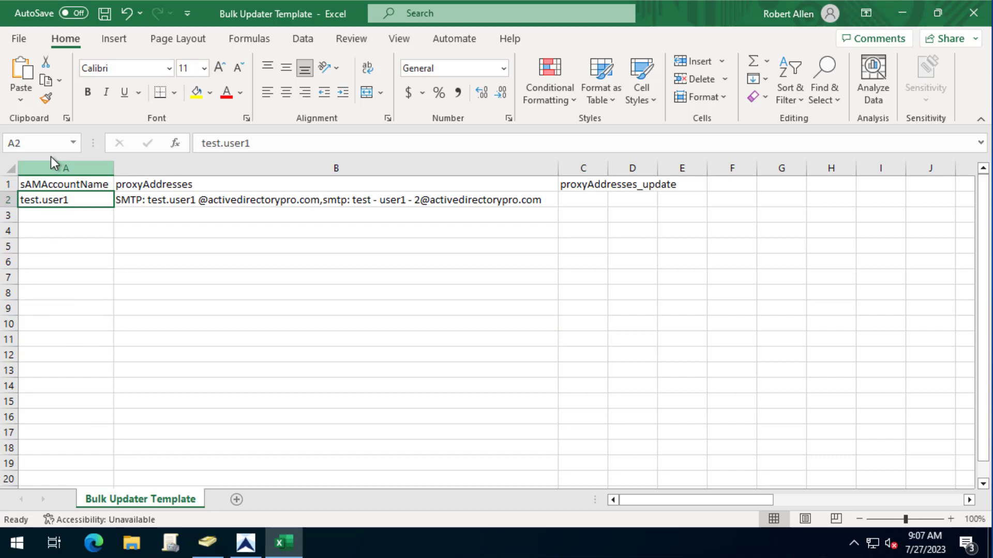
left_click(140, 292)
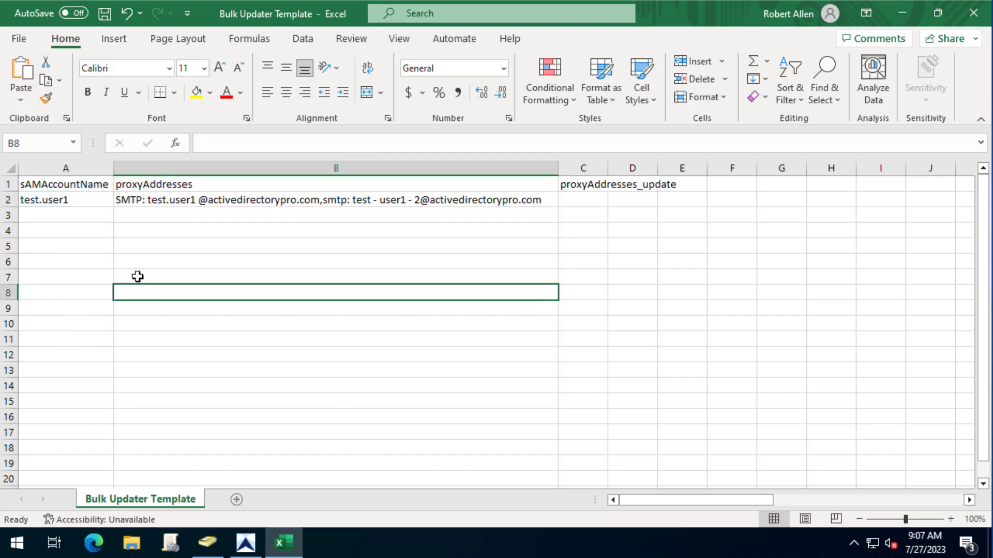
left_click(172, 187)
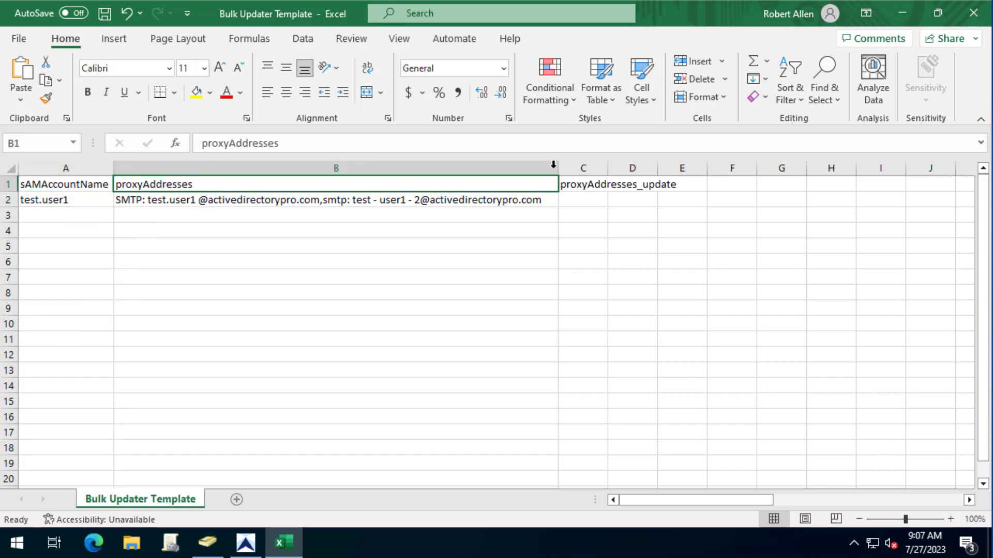
left_click(593, 185)
double_click(609, 165)
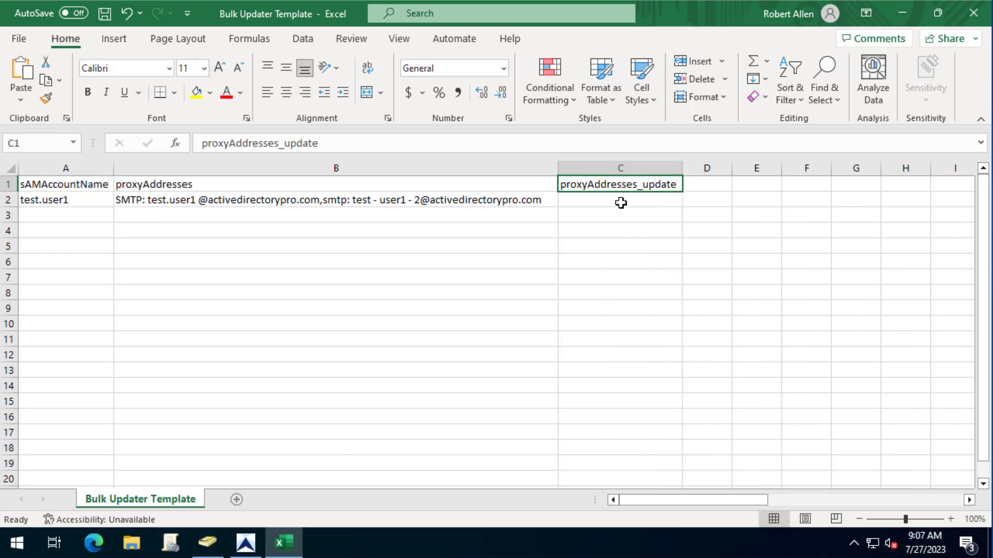
left_click(620, 201)
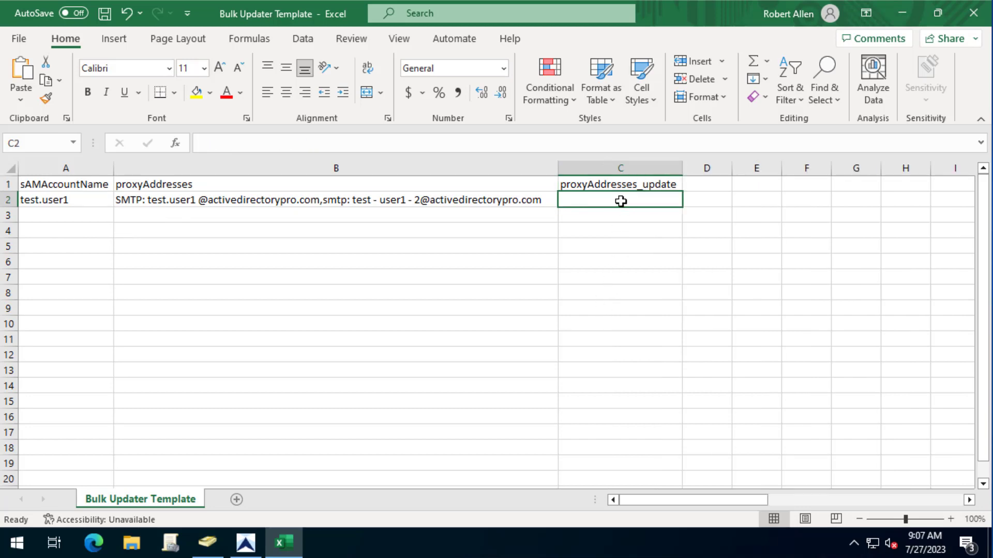
left_click(288, 309)
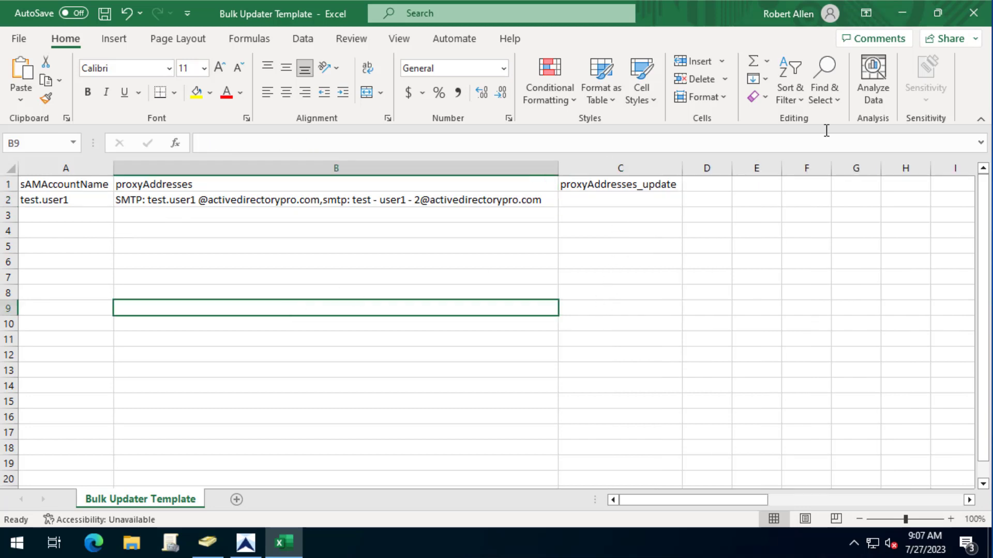
- Close the template without saving and open HR_add_new with columns A and B auto-fitted
left_click(973, 13)
left_click(534, 294)
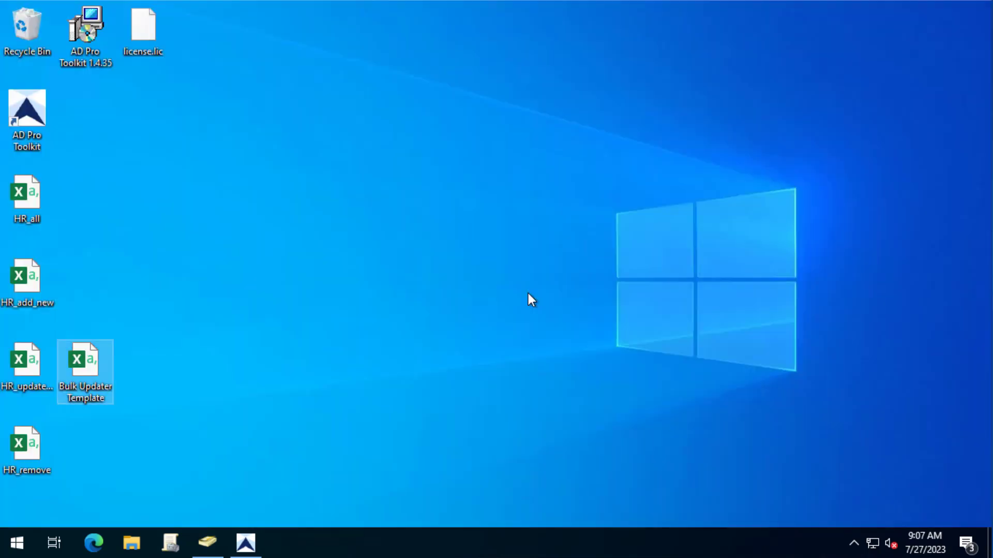
double_click(23, 266)
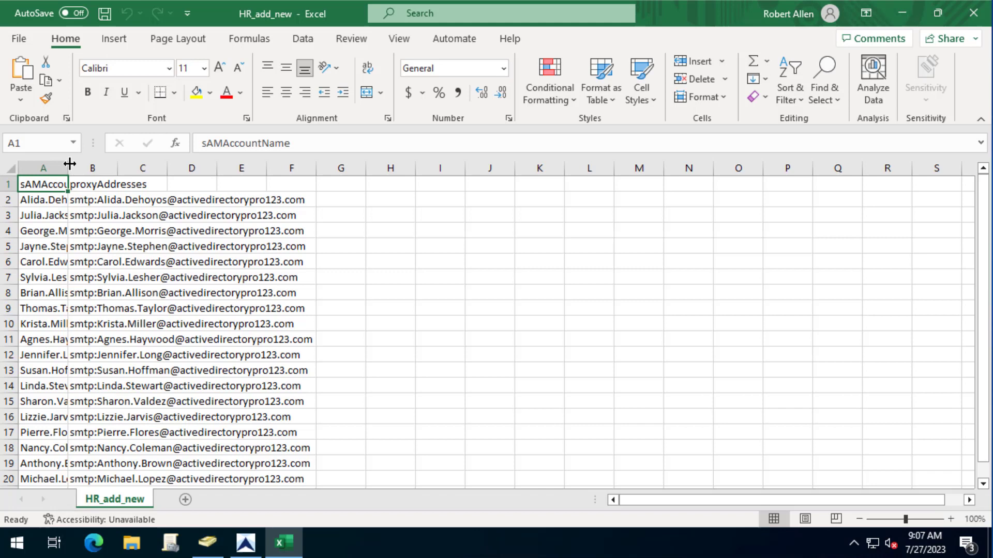
double_click(116, 176)
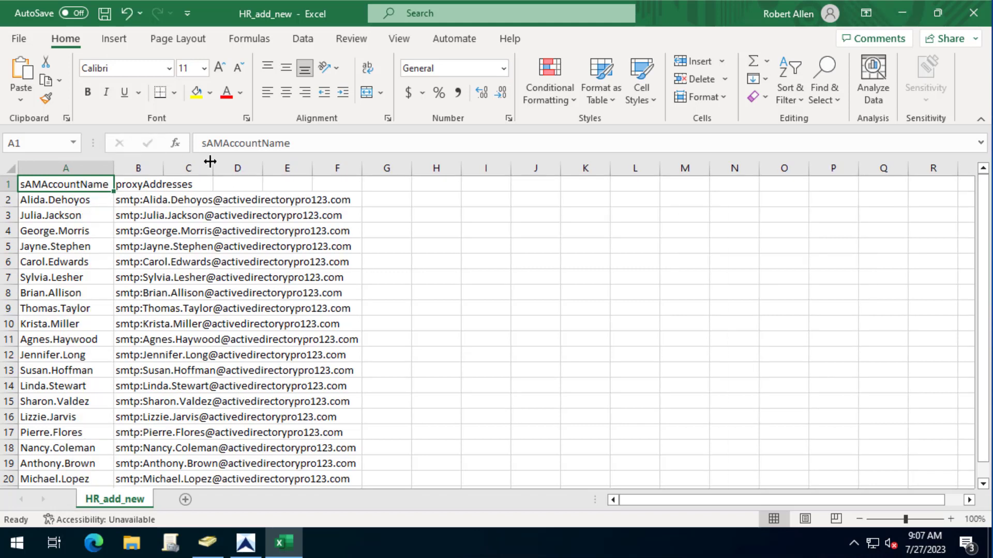
double_click(164, 168)
- Change B2's lowercase smtp prefix to SMTP, then close HR_add_new without saving
left_click(161, 202)
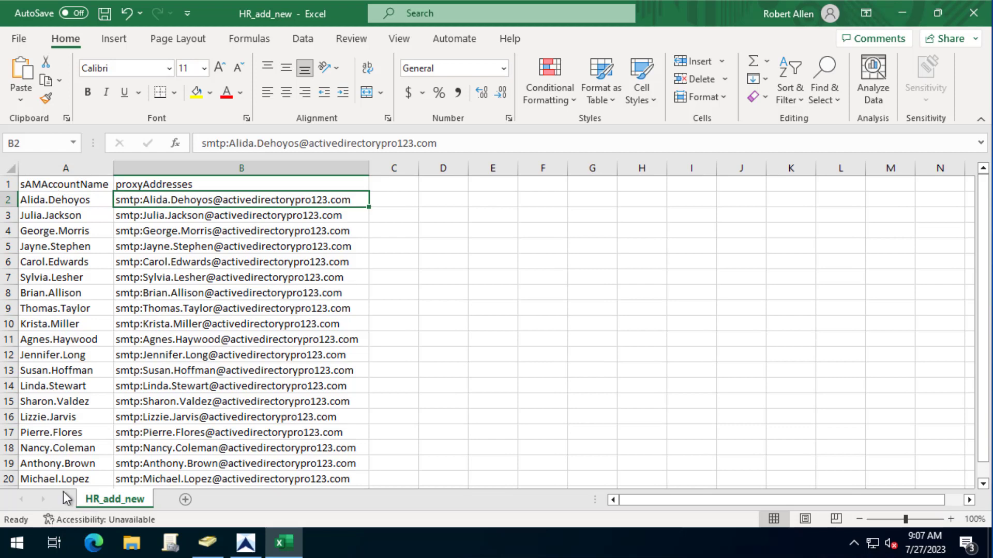
double_click(143, 200)
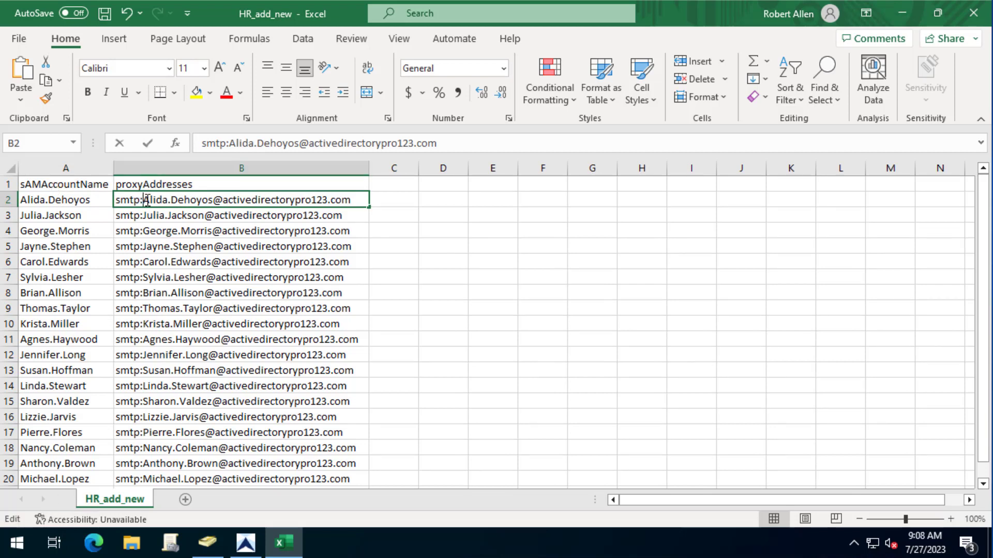
key("BackSpace")
key("BackSpace")
key("BackSpace")
key("BackSpace")
type("SM")
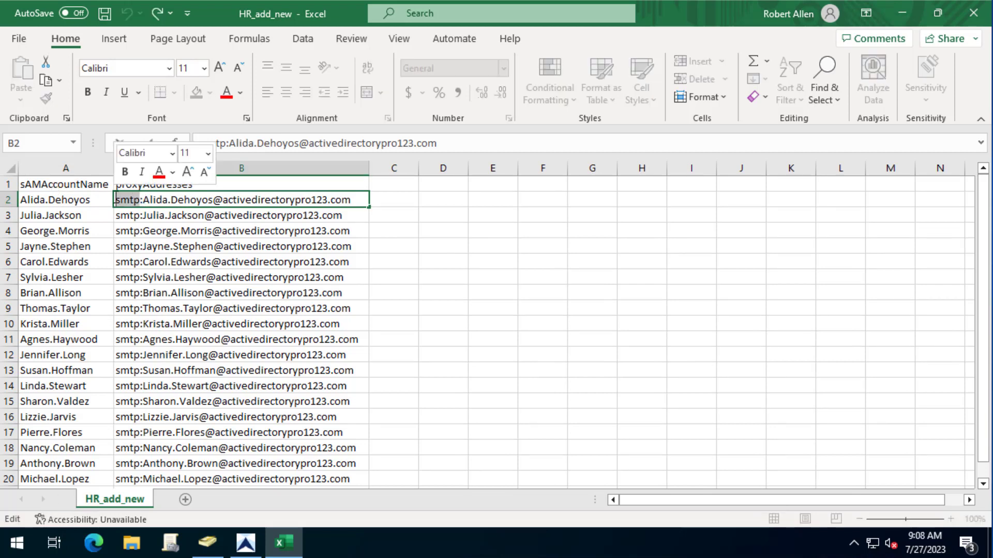
type("TP")
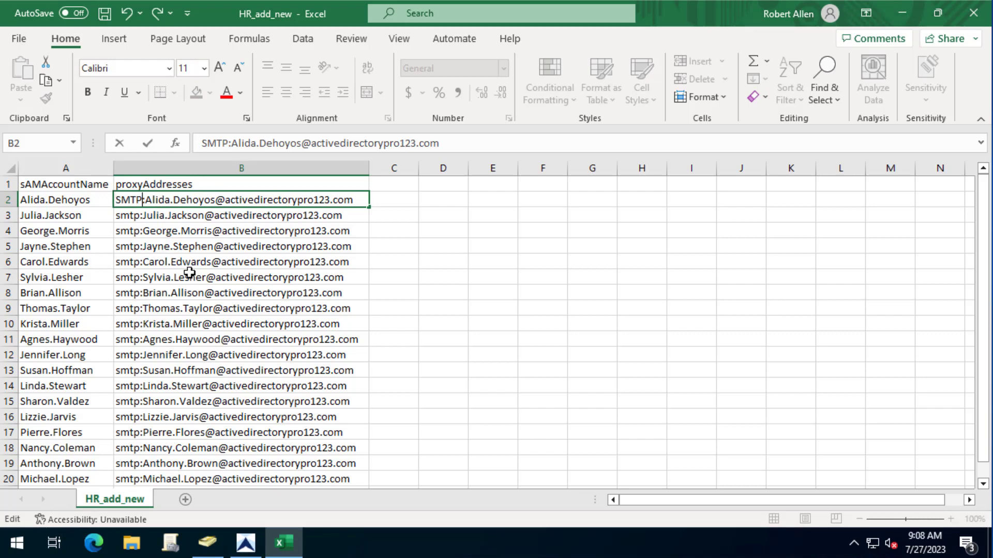
left_click(187, 274)
left_click(207, 198)
double_click(206, 199)
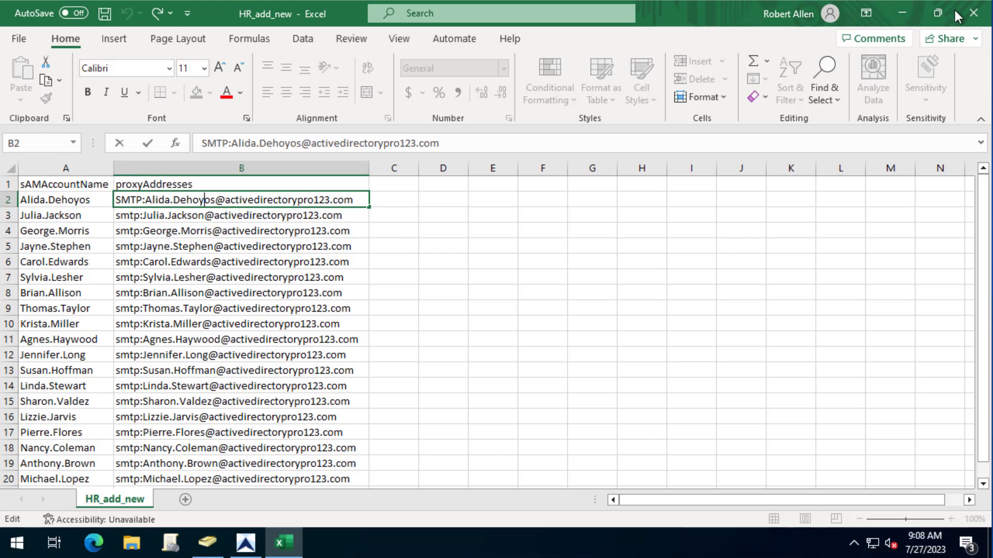
key("alt+F4")
left_click(510, 290)
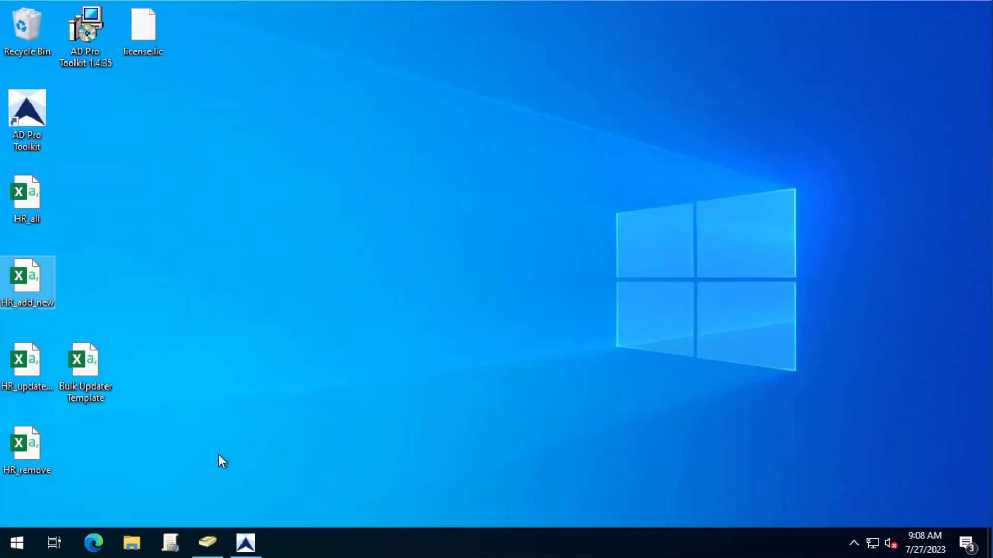
- Run the bulk update from HR_add_new using the Add New proxyAddress option
left_click(261, 546)
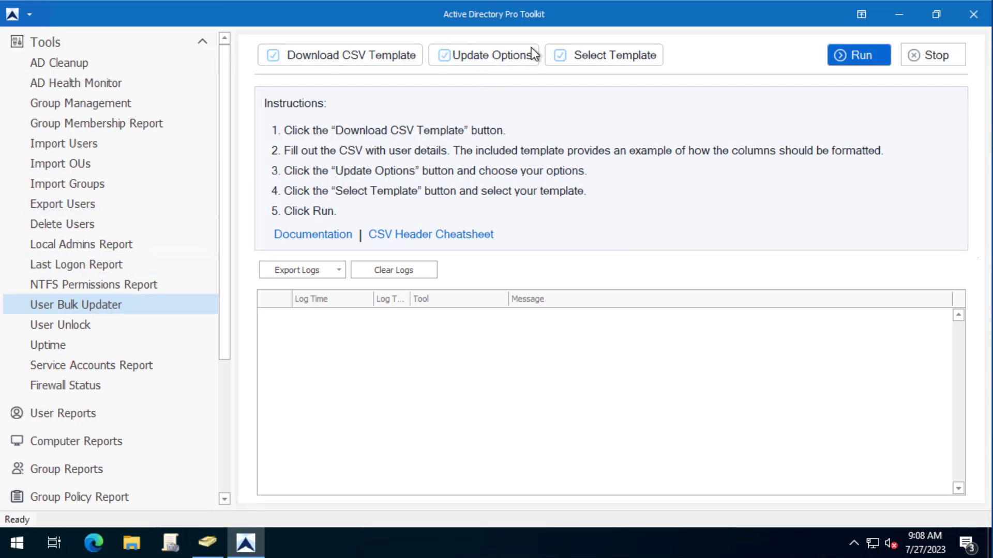
left_click(491, 54)
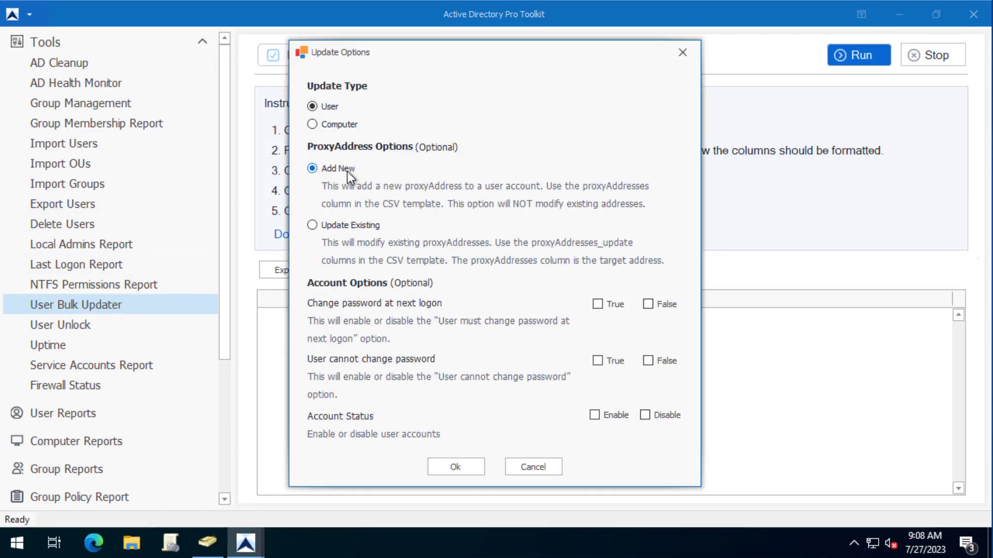
left_click(455, 469)
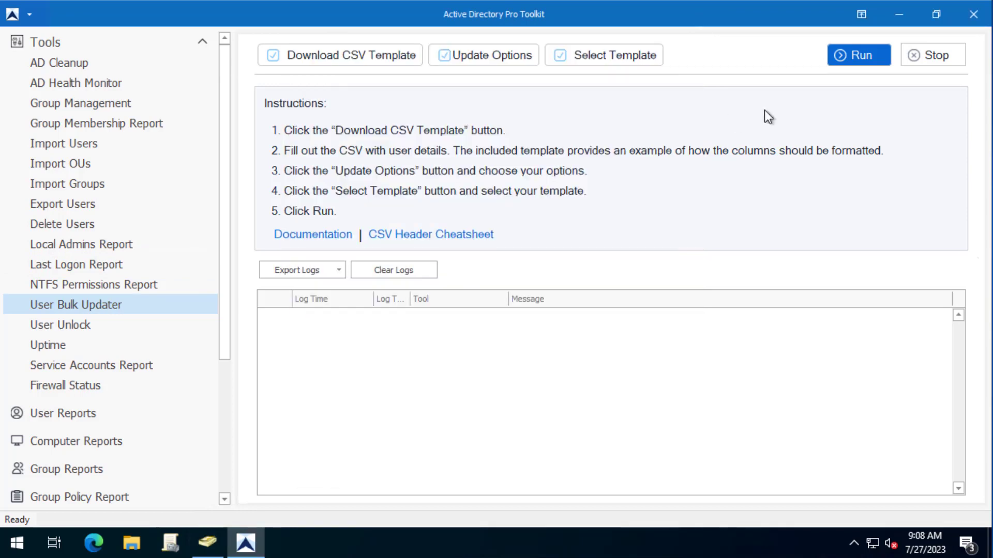
left_click(604, 54)
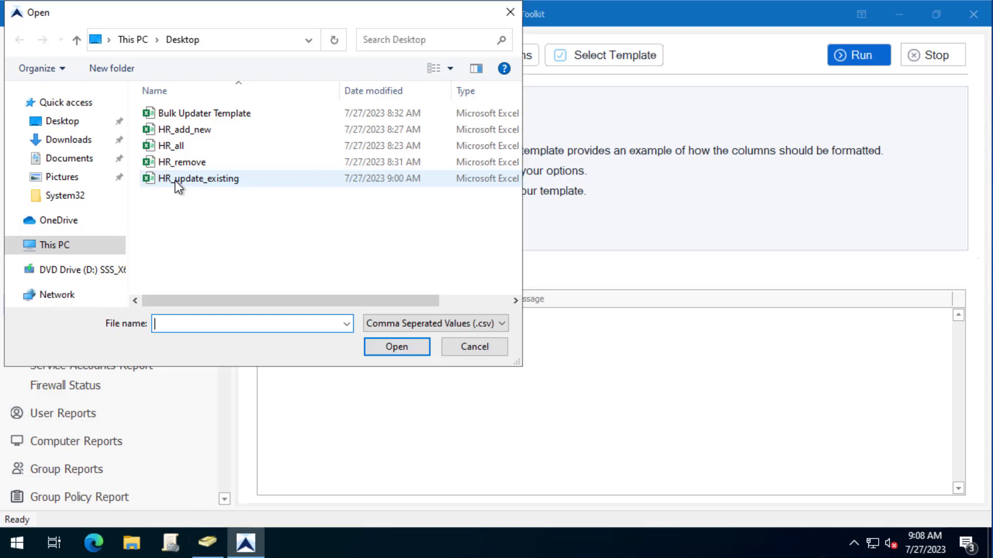
left_click(184, 133)
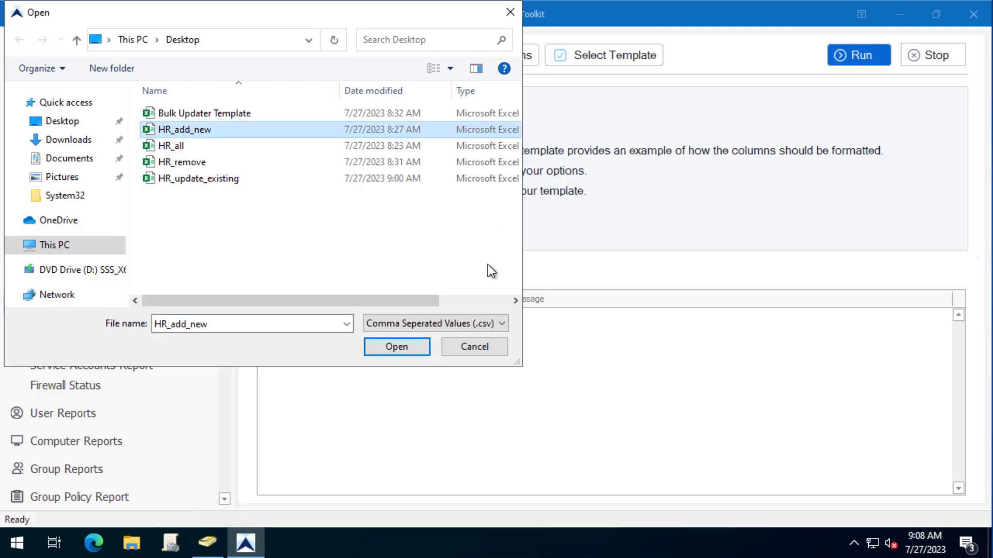
left_click(412, 342)
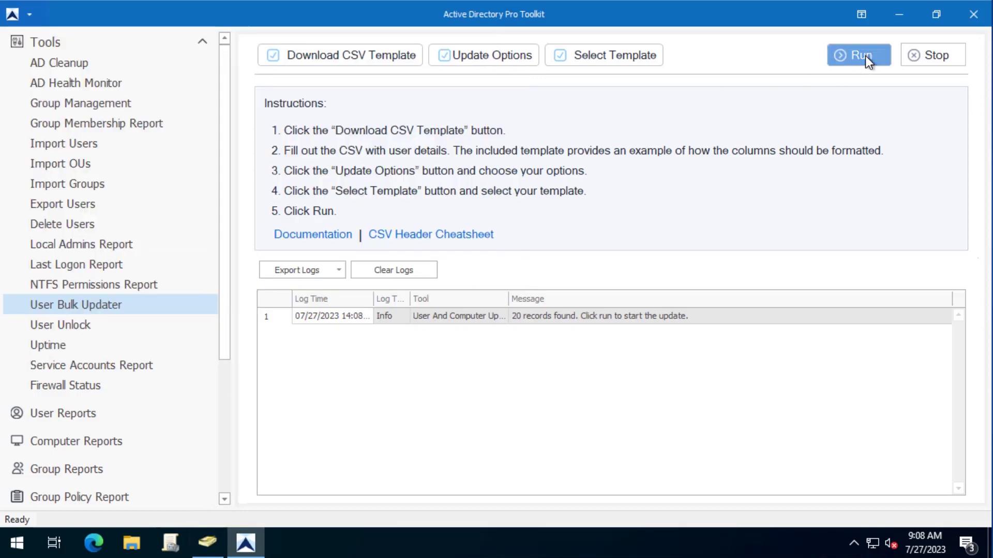
left_click(864, 55)
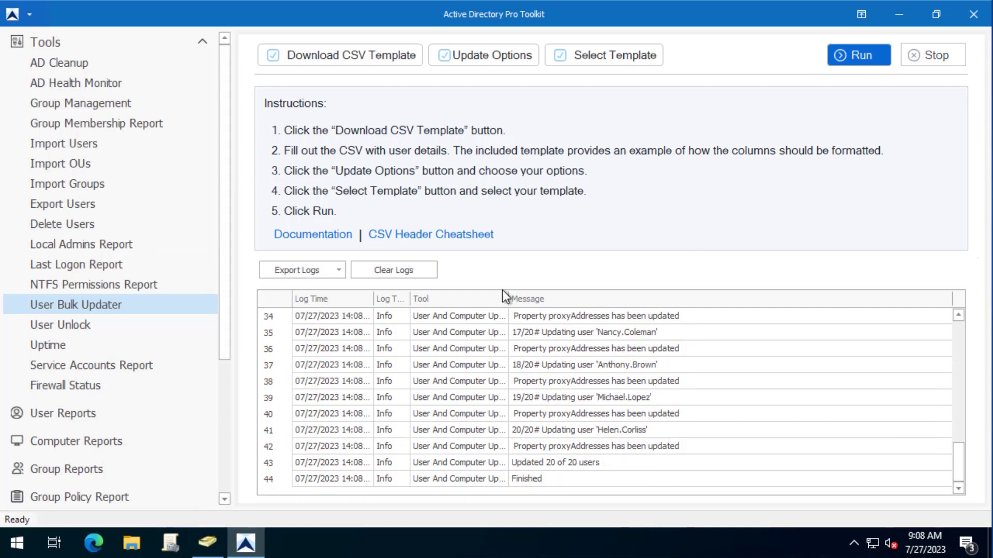
- Check the log line reporting 'Updated 20 of 20 users'
left_click(614, 464)
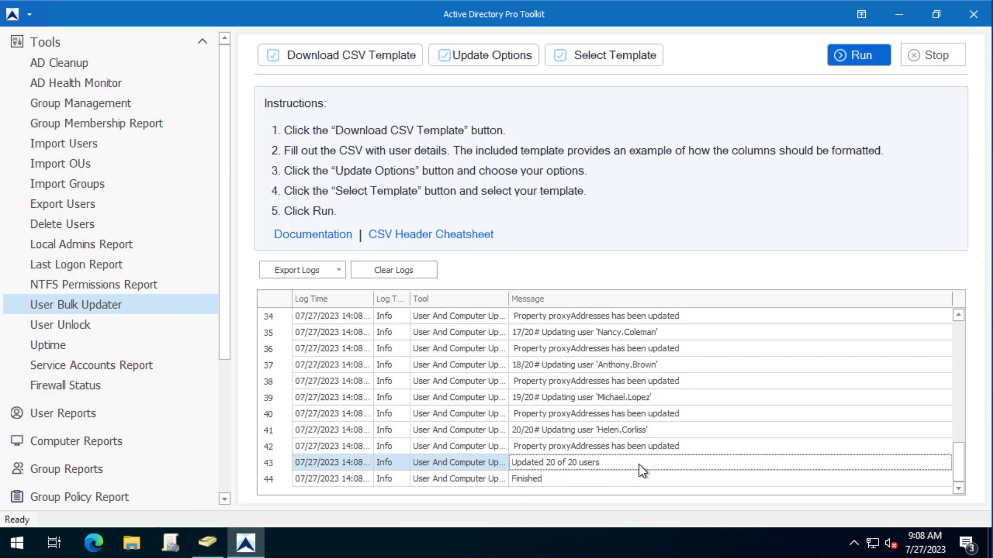
- Refresh the HR OU and open an updated user's Attribute Editor at proxyAddresses
left_click(208, 542)
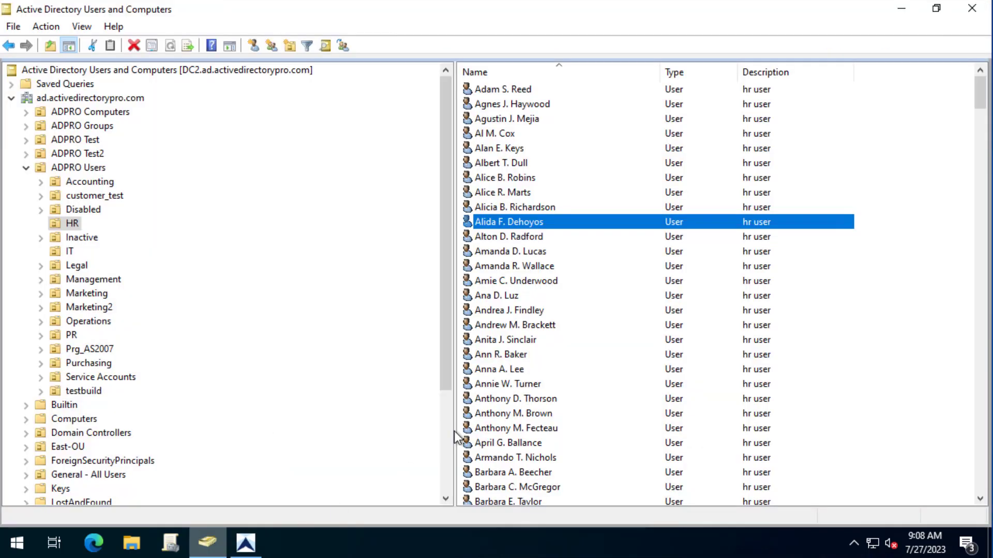
right_click(69, 224)
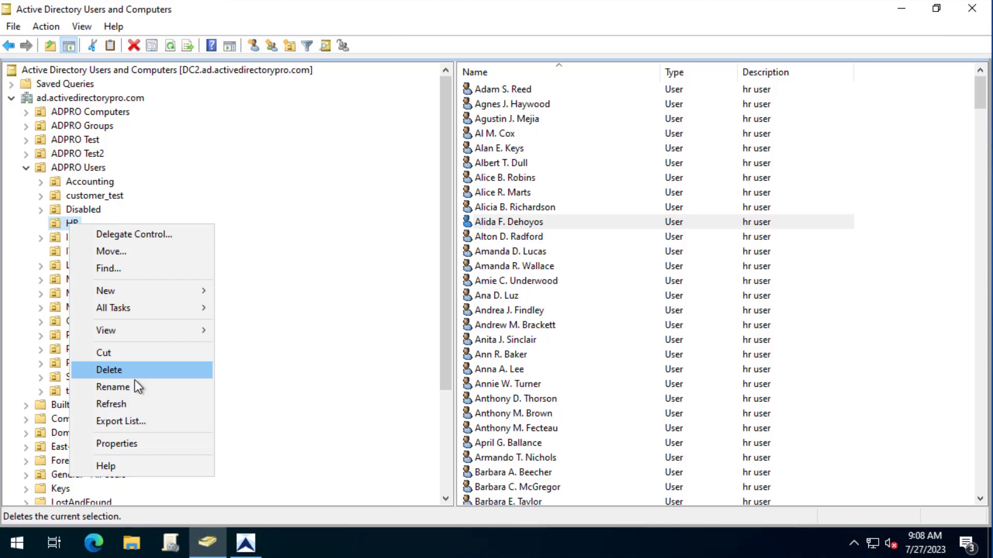
left_click(136, 402)
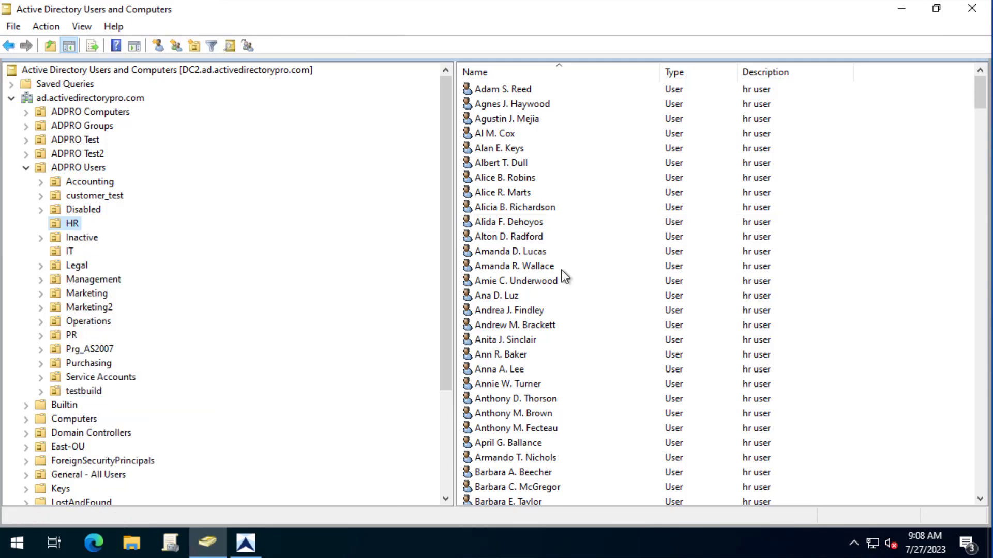
double_click(504, 222)
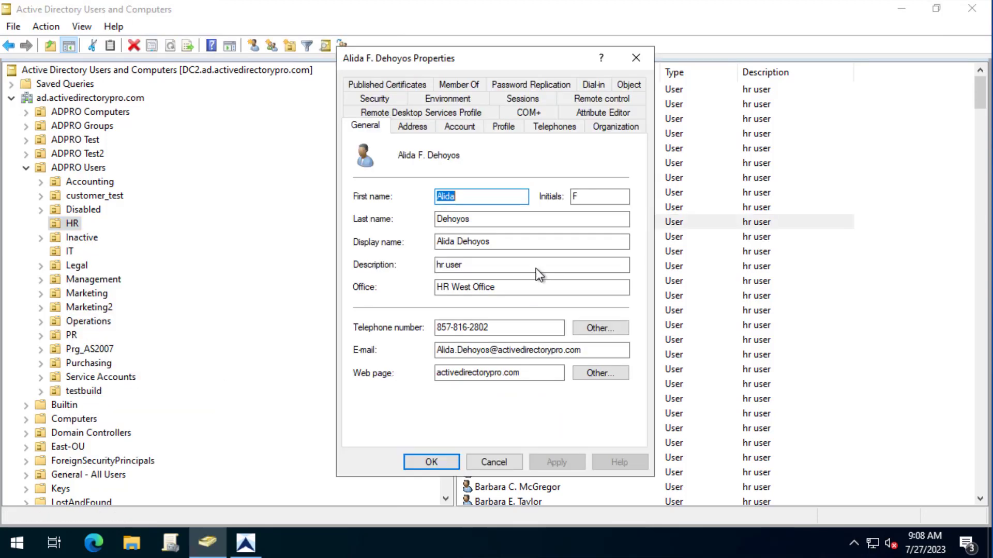
left_click(622, 113)
left_click(463, 265)
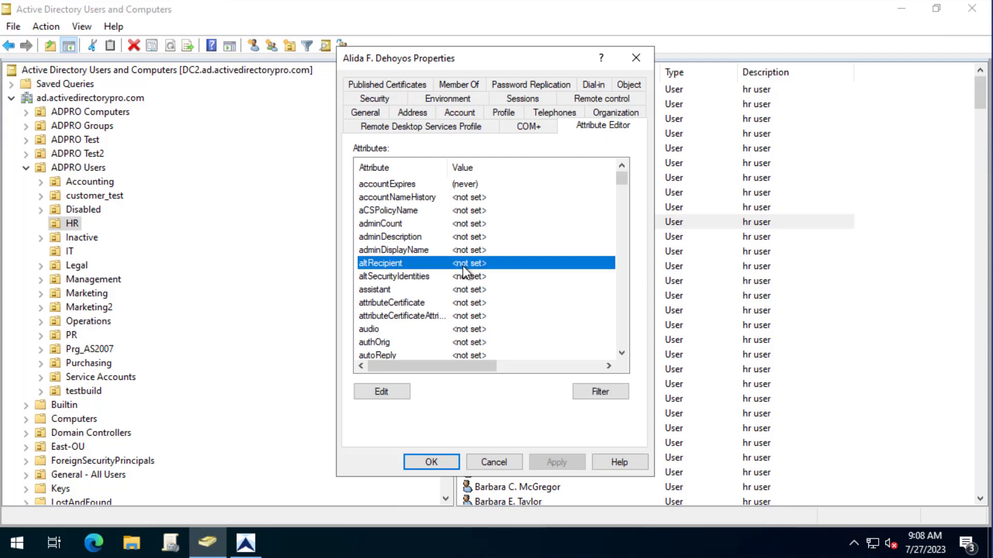
key("p")
scroll(491, 300, "down", 5)
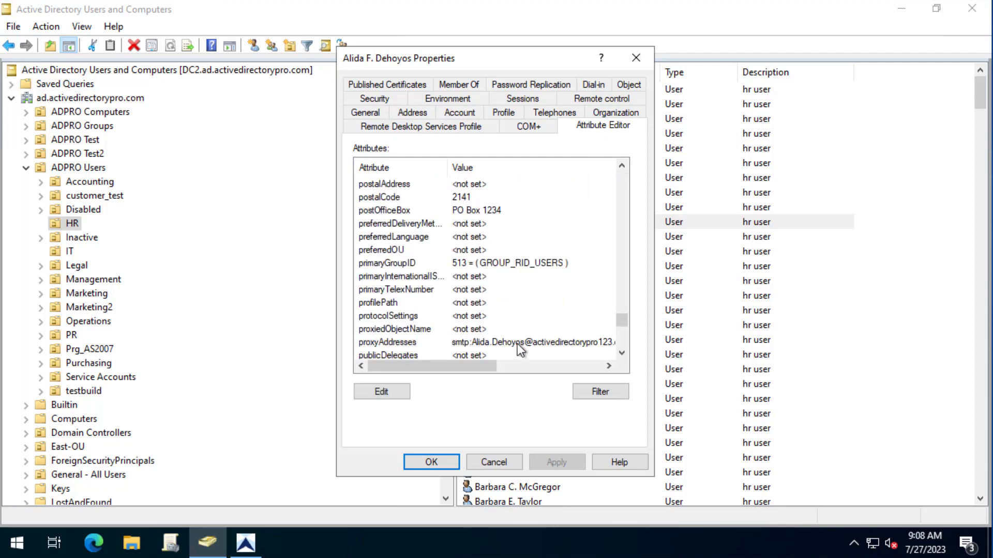
- Confirm the new activedirectorypro123.com address is listed, closing the dialogs unchanged
double_click(519, 344)
left_click(427, 237)
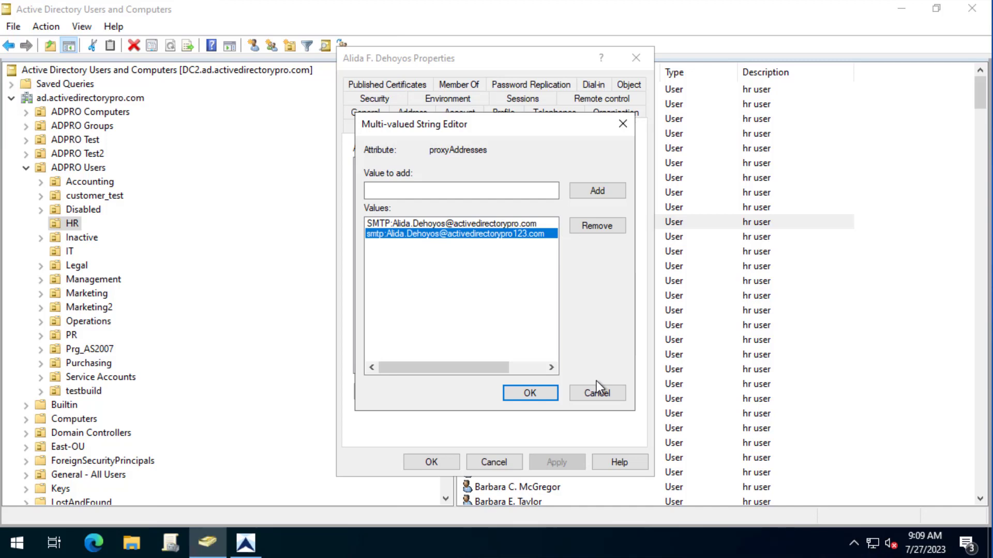
left_click(608, 394)
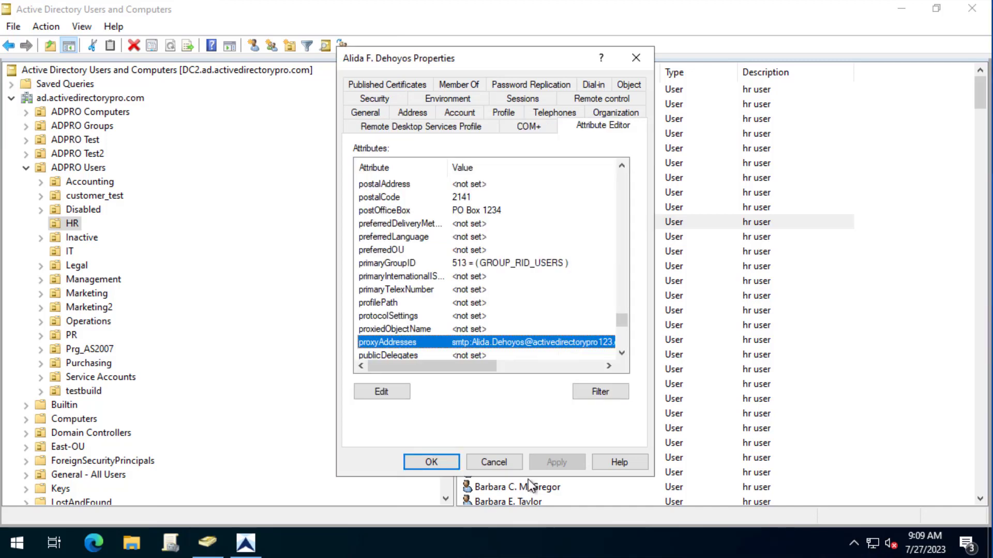
left_click(493, 462)
left_click(245, 543)
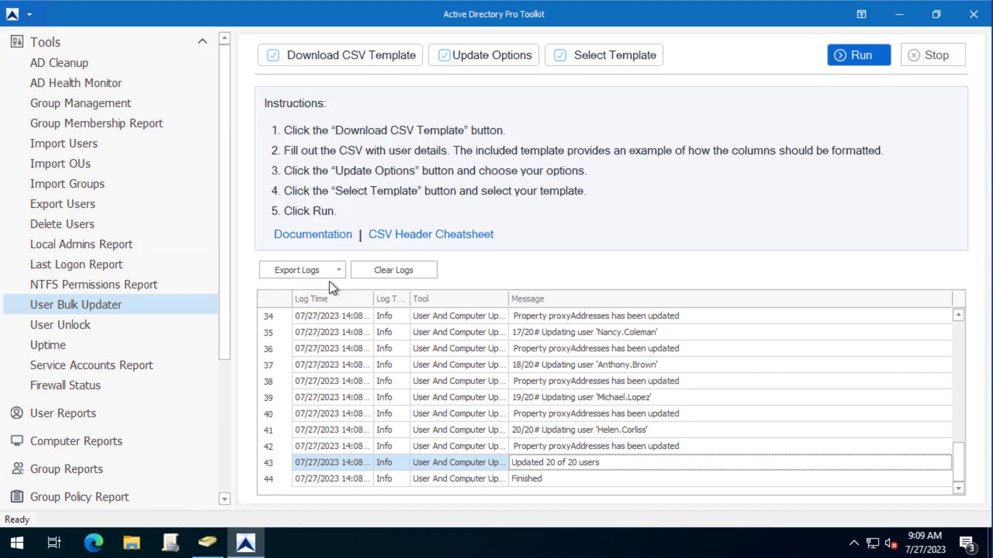
- Run the Export Users report across the entire domain
left_click(60, 203)
left_click(252, 77)
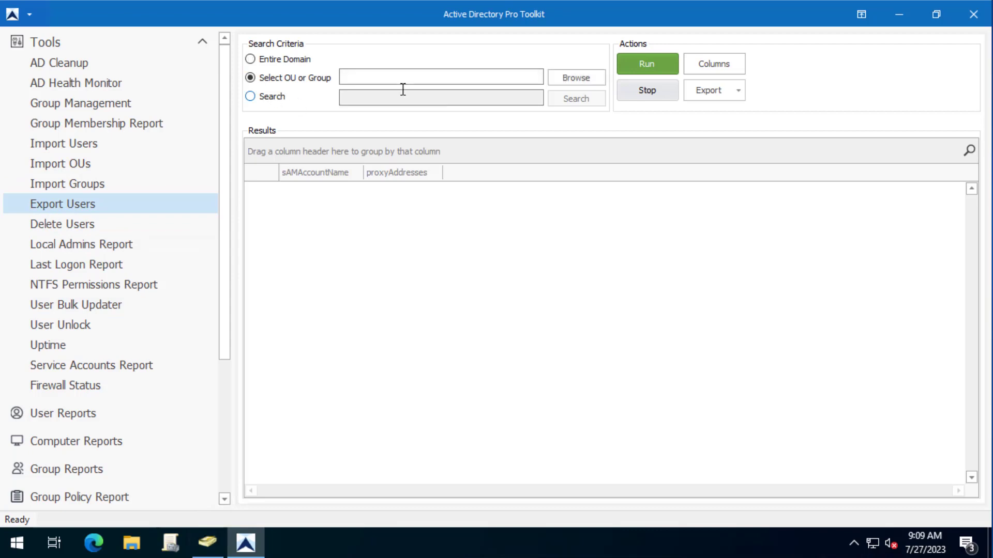
left_click(578, 79)
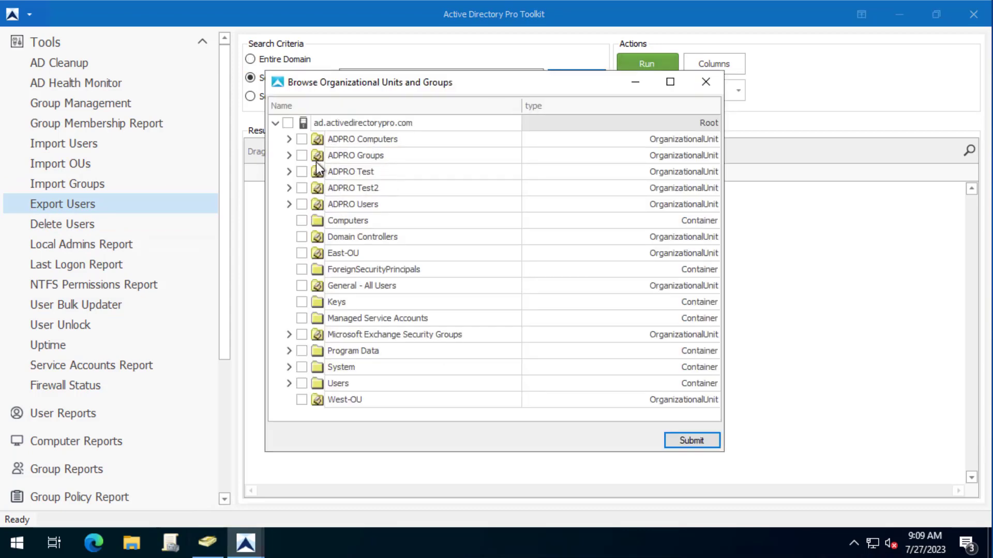
left_click(715, 82)
left_click(660, 66)
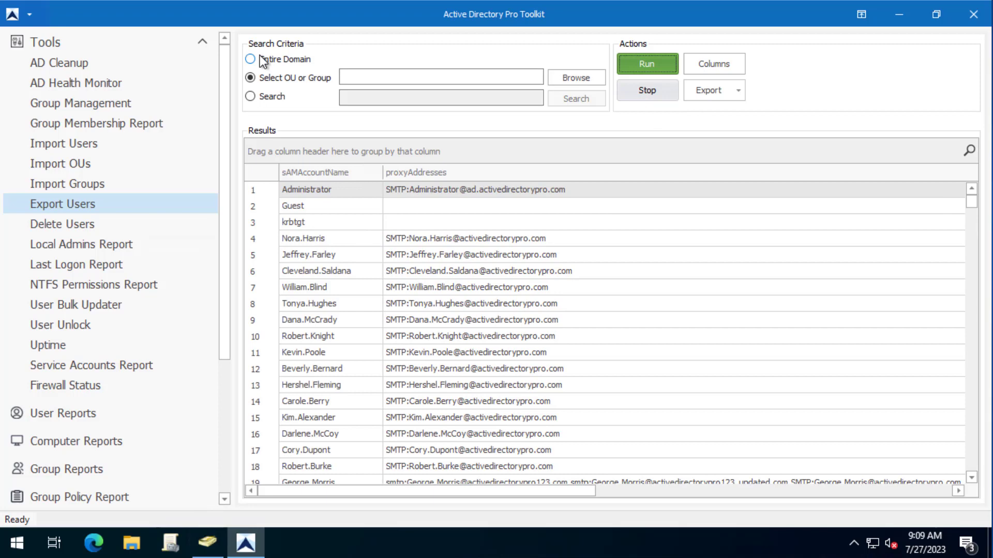
left_click(251, 59)
left_click(642, 69)
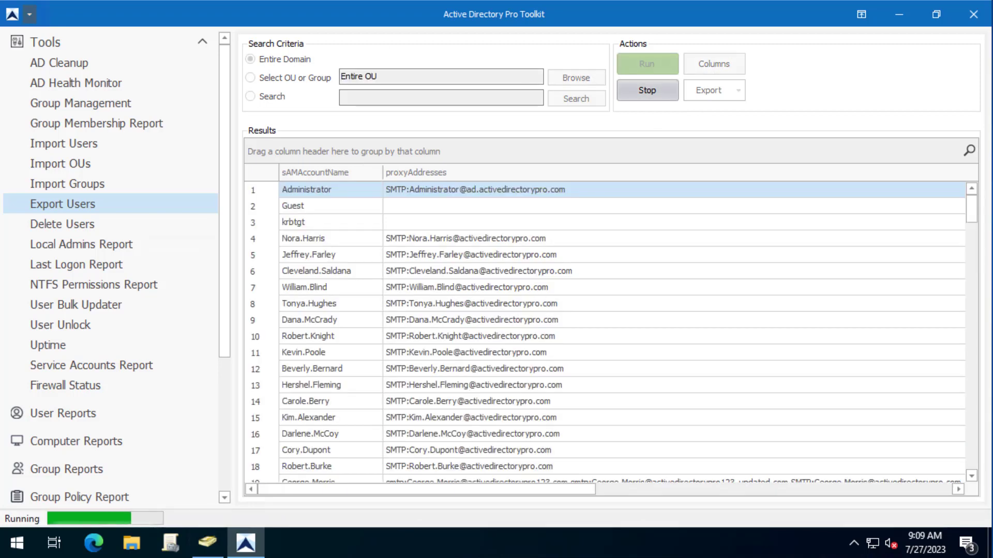
- Search the export results for activedirectorypro123.com
left_click(968, 151)
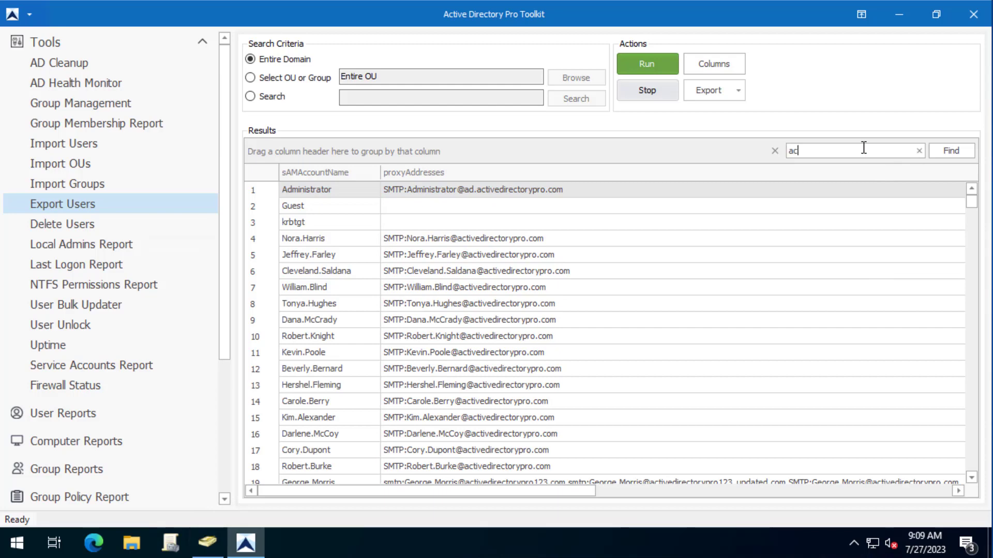
type("activedirectoryp")
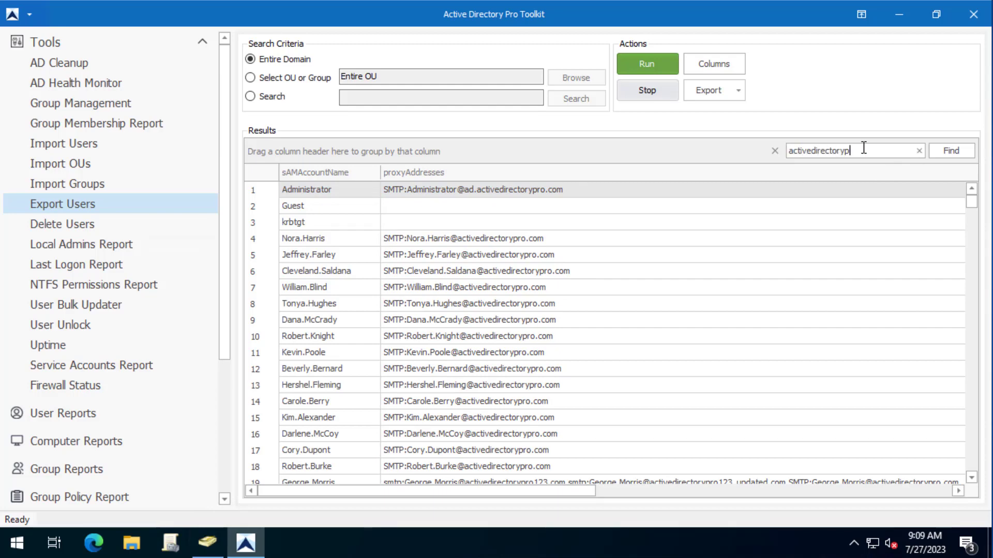
type("ro123.com")
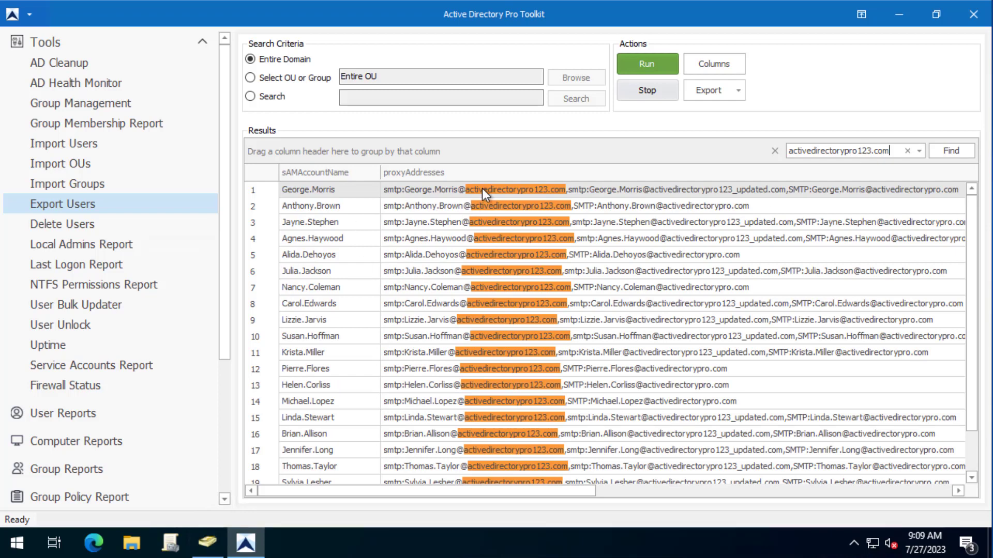
scroll(466, 206, "down", 1)
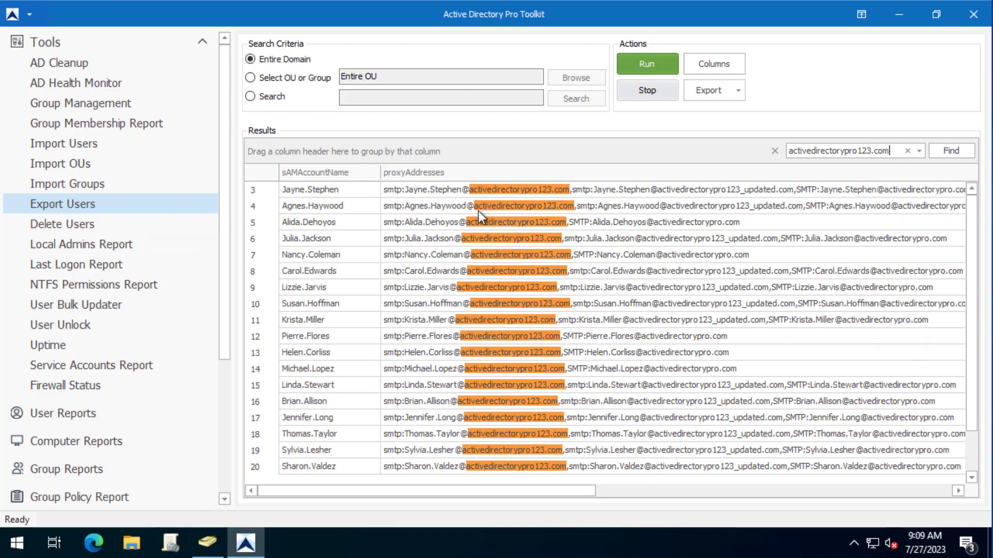
scroll(481, 310, "up", 1)
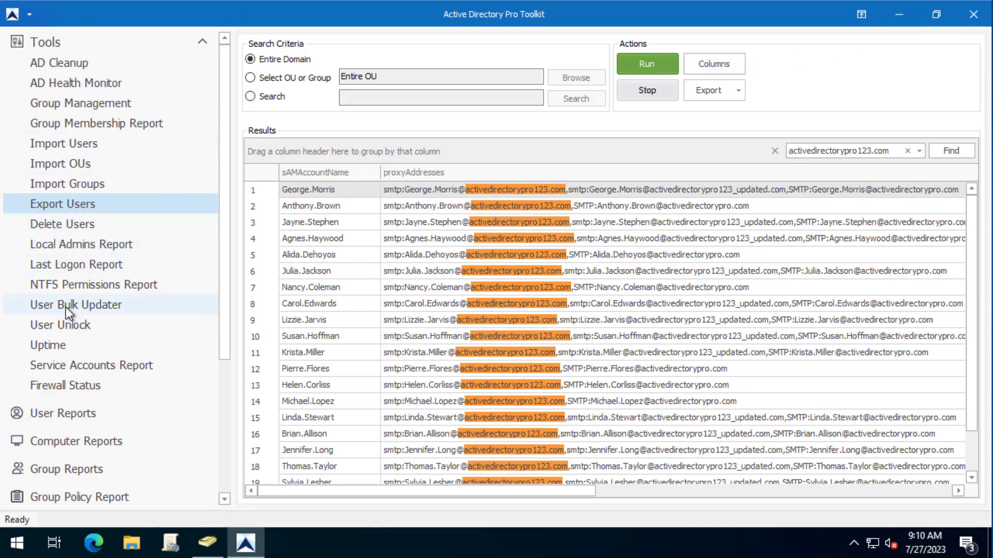
- Switch to the User Bulk Updater and close its Update Options without changes
left_click(82, 304)
left_click(482, 56)
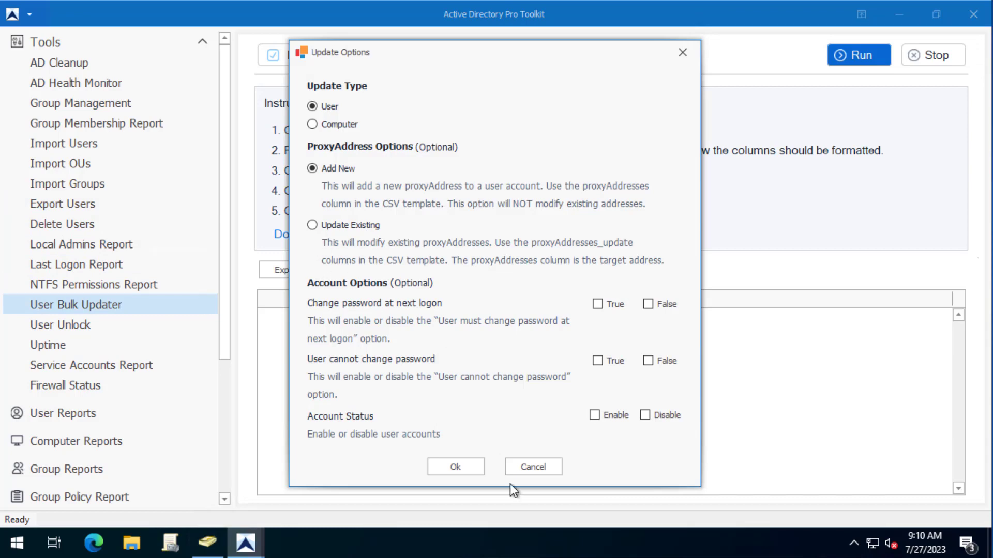
left_click(532, 467)
- In ADUC, confirm the HR user's proxyAddresses include the activedirectorypro123.com address, closing without changes
left_click(208, 543)
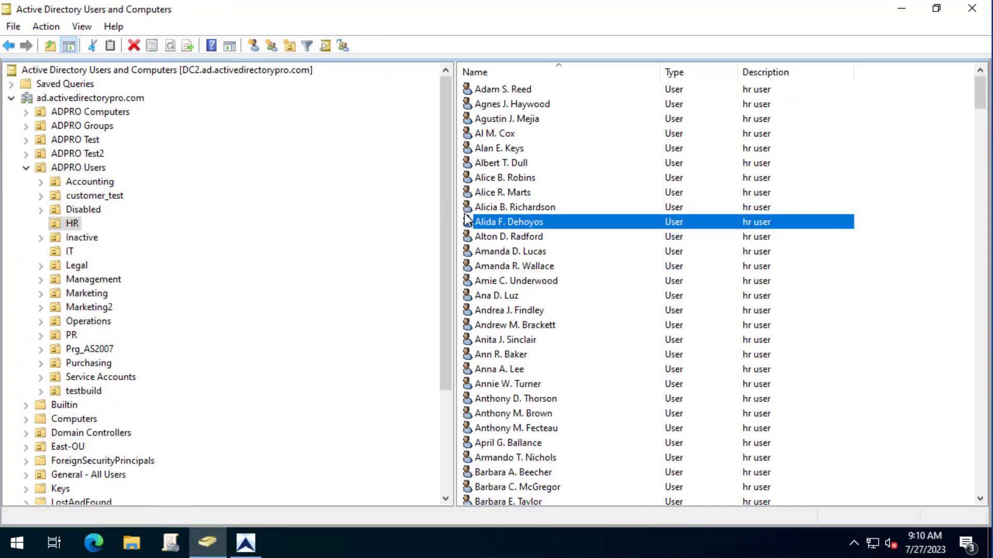
double_click(522, 222)
left_click(574, 125)
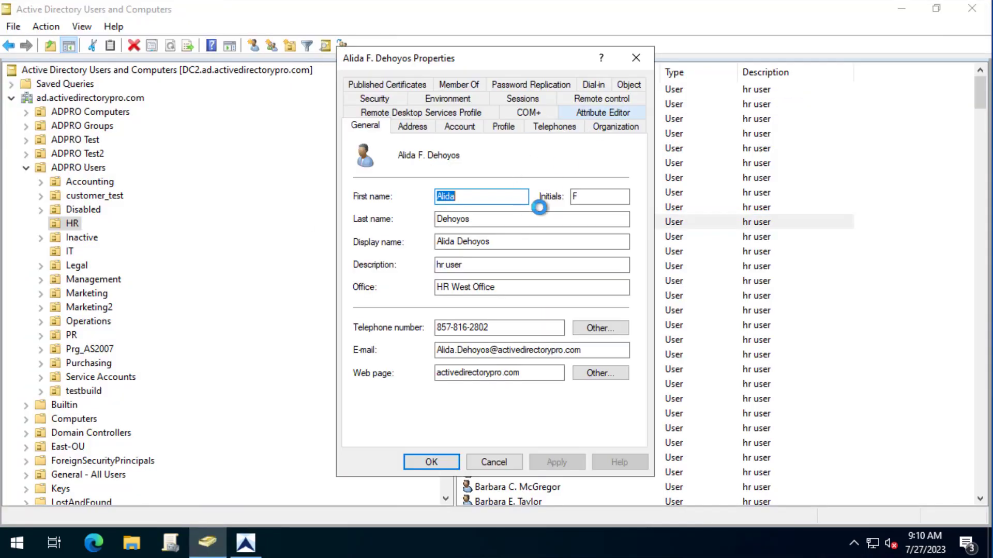
left_click(462, 250)
key("p")
scroll(465, 250, "down", 4)
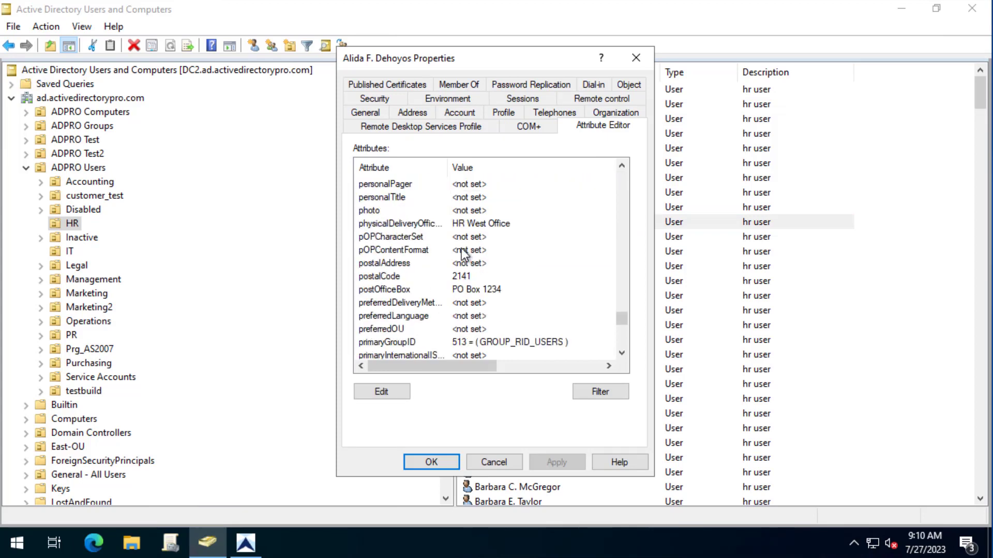
double_click(529, 305)
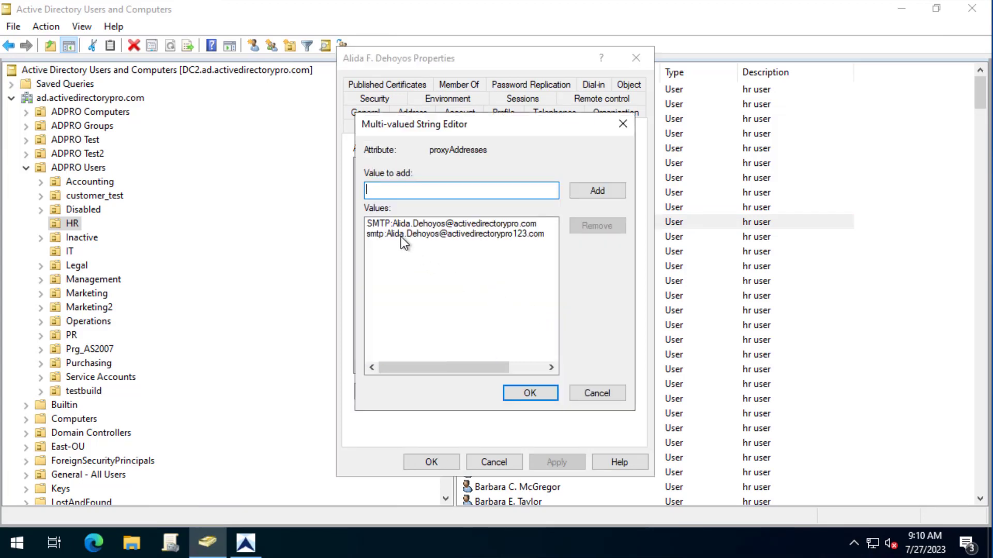
left_click(460, 235)
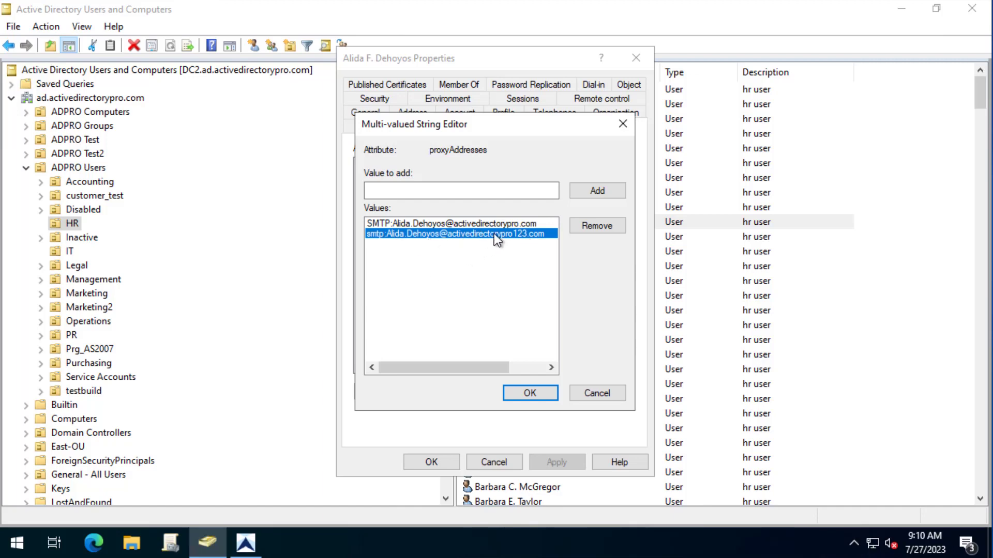
left_click(598, 395)
left_click(500, 459)
- Minimize ADUC and the toolkit, open HR_update_existing in Excel, and auto-fit columns B and C
left_click(902, 15)
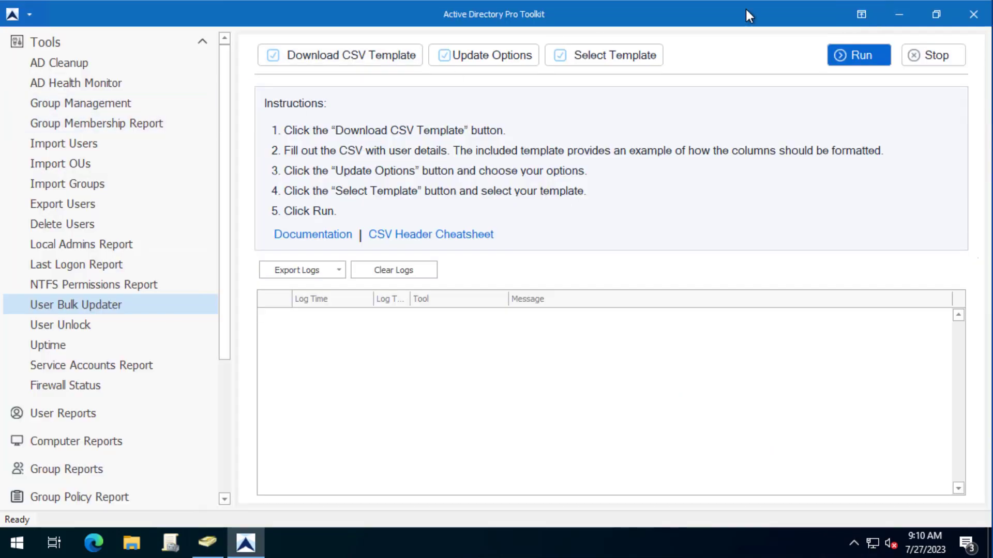
left_click(899, 13)
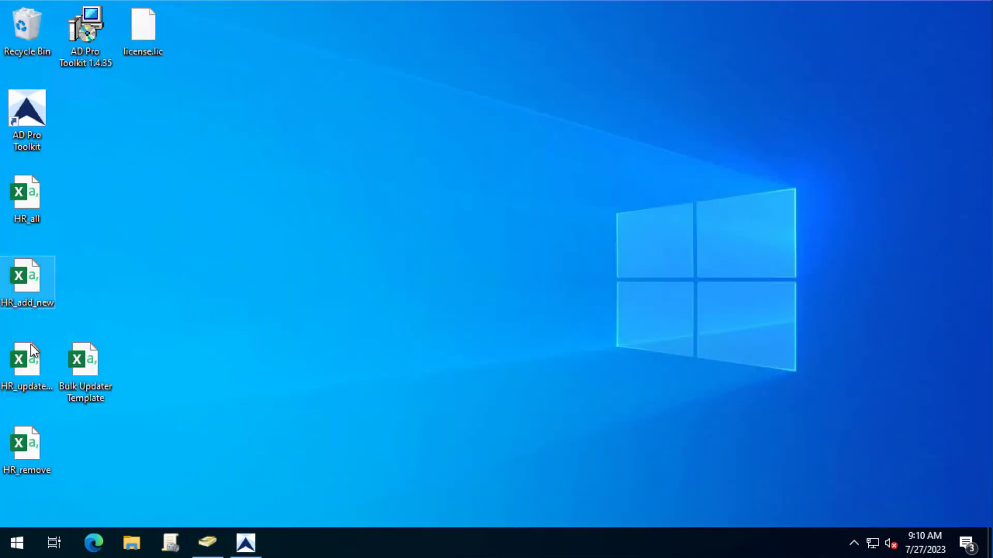
left_click_drag(27, 361, 197, 195)
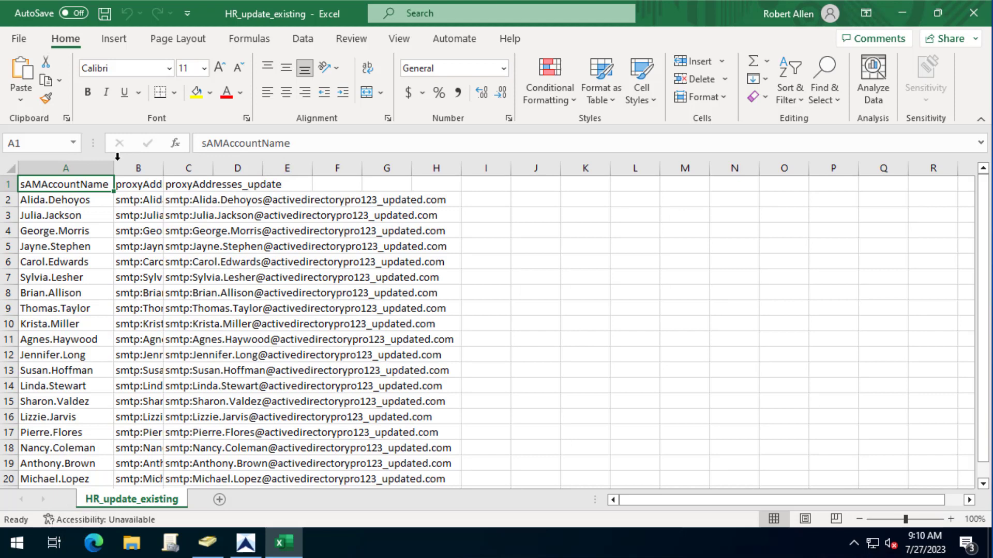
double_click(162, 171)
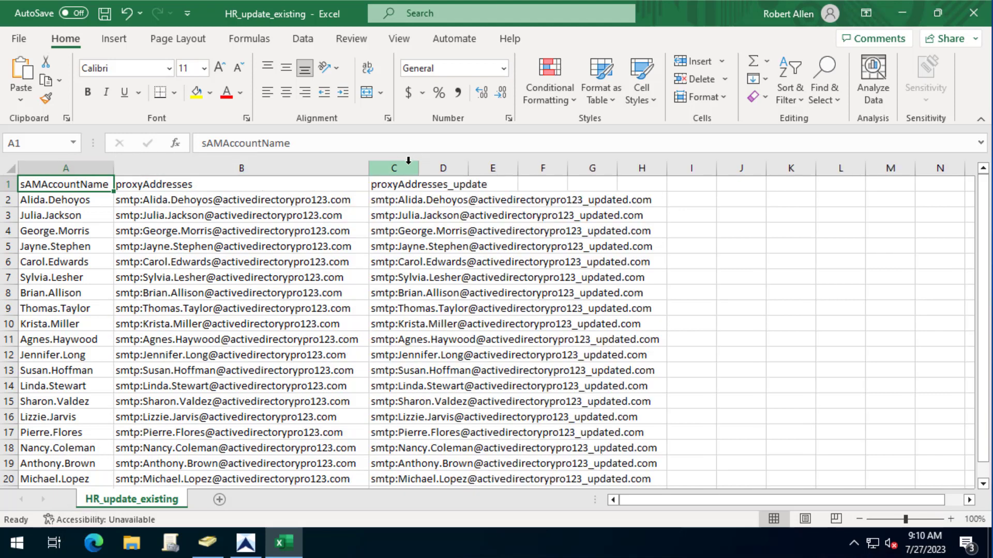
double_click(428, 165)
left_click(395, 187)
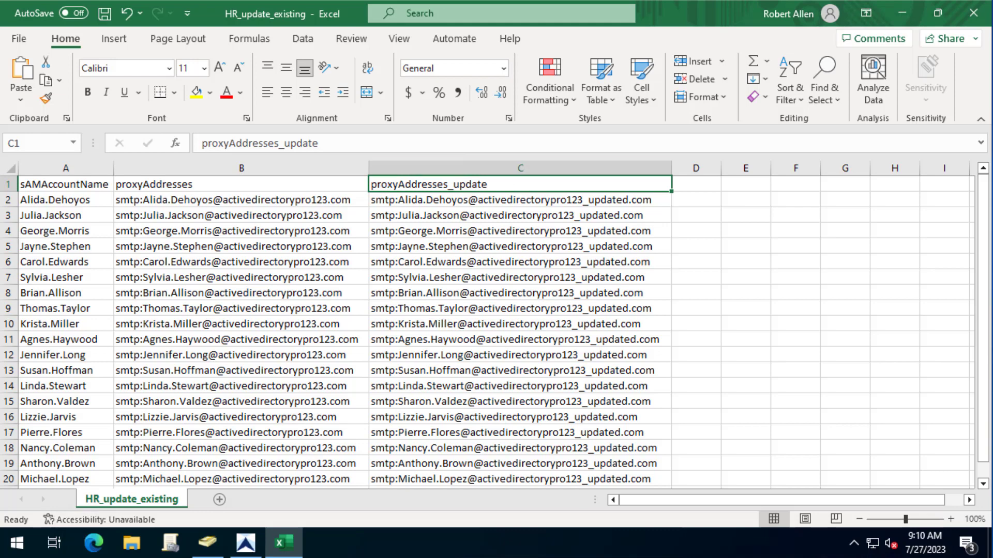
- Compare each current address in column B with its _updated.com replacement in column C, then close without saving
left_click(47, 167)
left_click(62, 261)
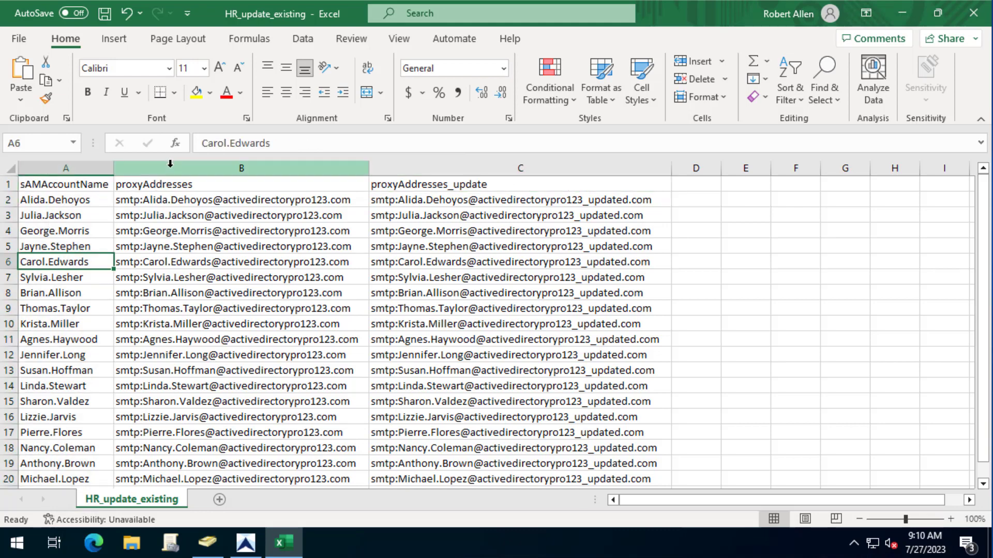
left_click(170, 167)
left_click(214, 201)
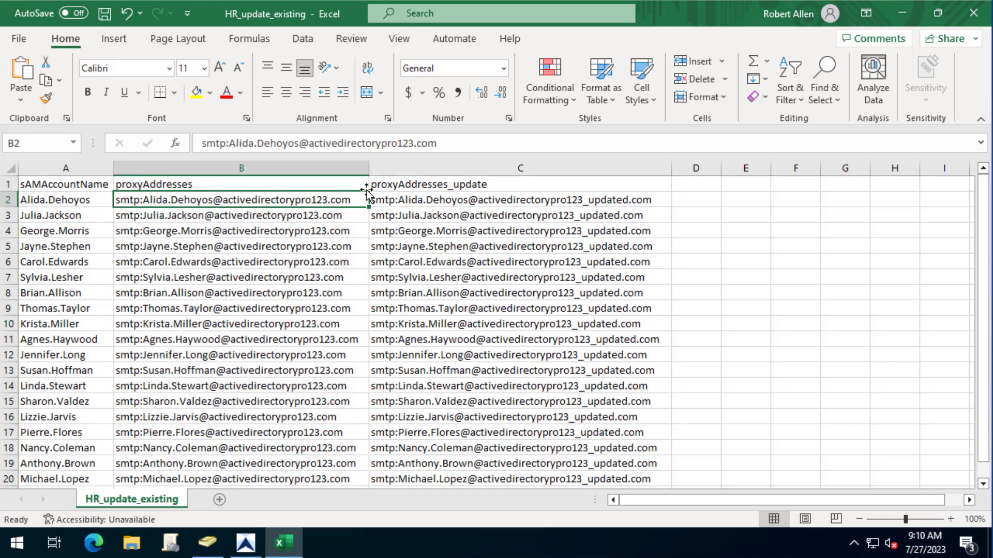
left_click(454, 202)
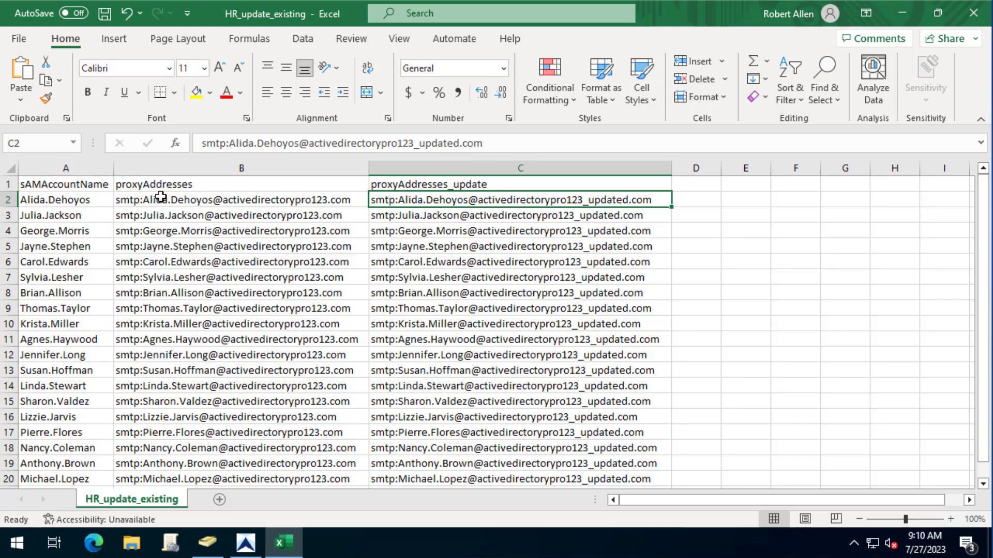
left_click(171, 166)
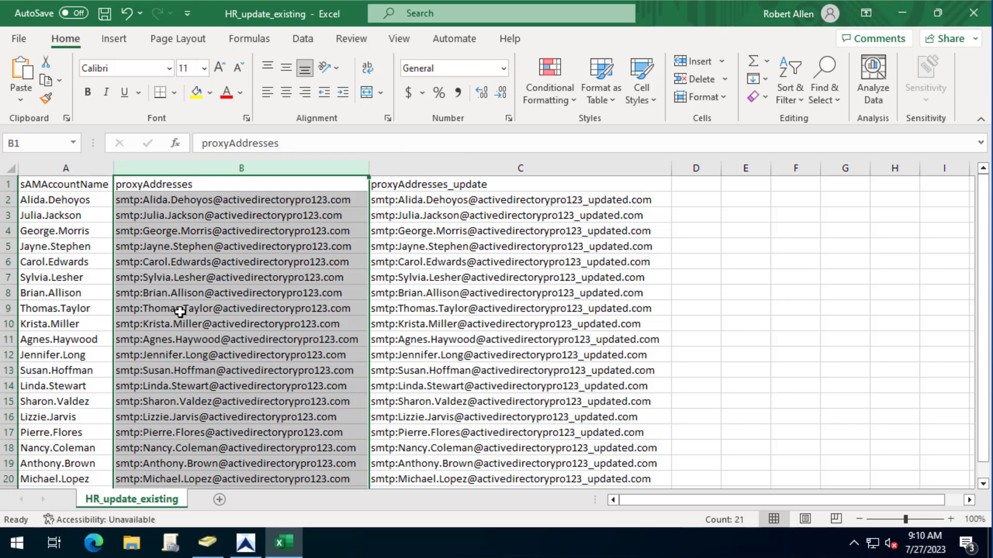
scroll(180, 311, "down", 1)
scroll(463, 268, "up", 1)
left_click(514, 165)
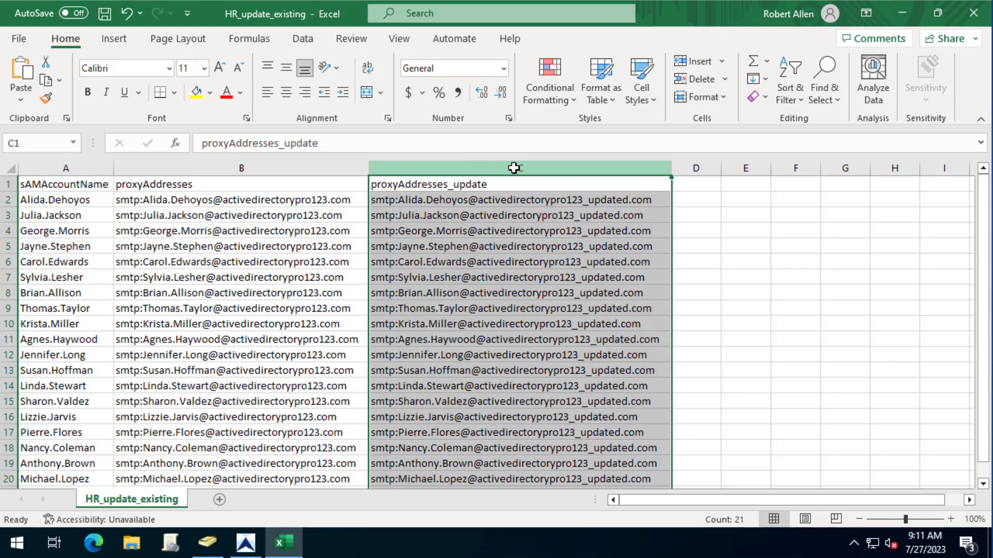
left_click(973, 13)
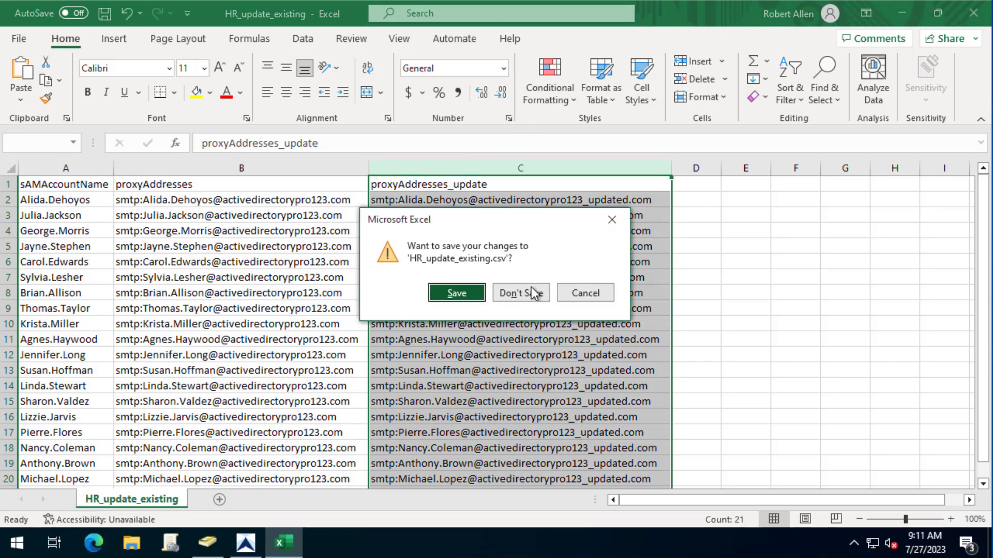
left_click(532, 293)
- Set the bulk updater's Update Options to Update Existing
left_click(245, 543)
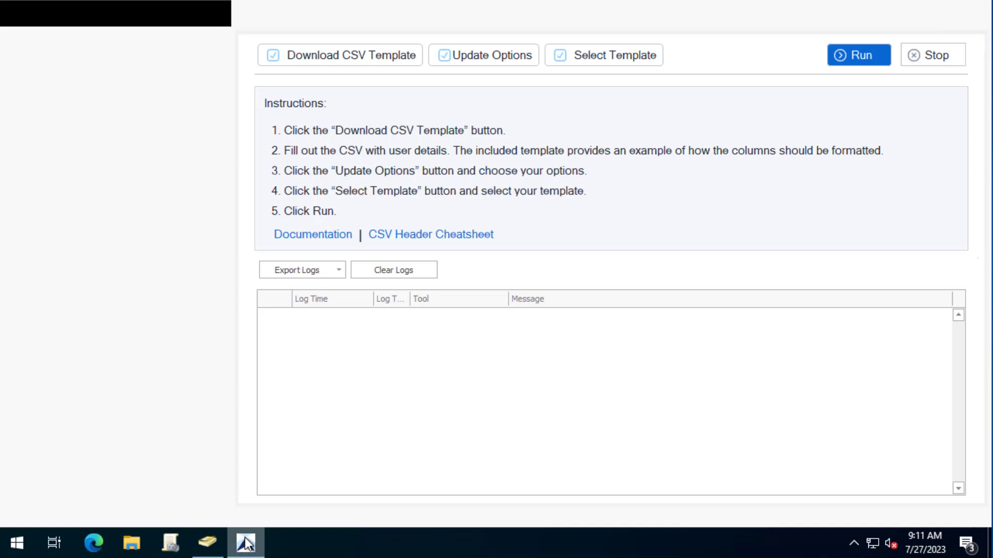
left_click(507, 55)
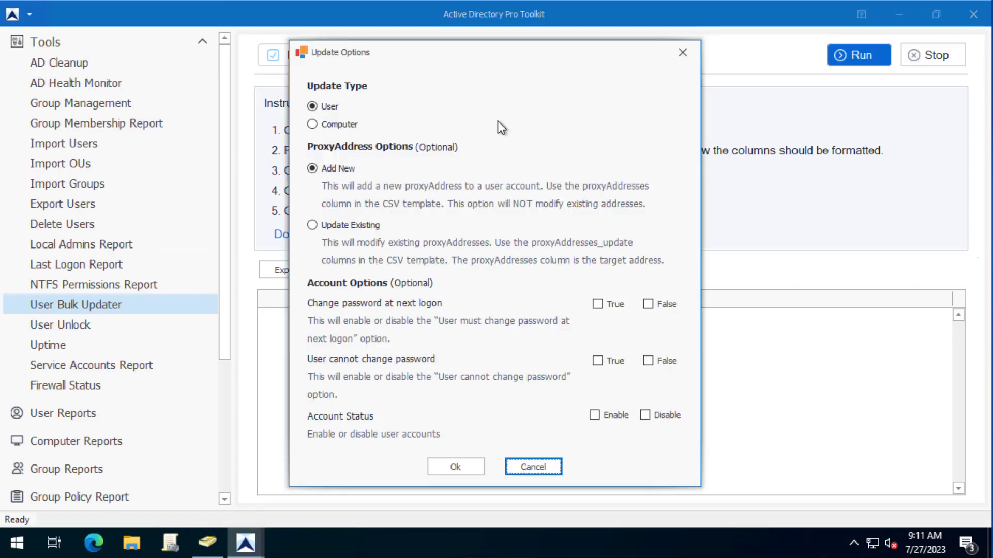
left_click(313, 226)
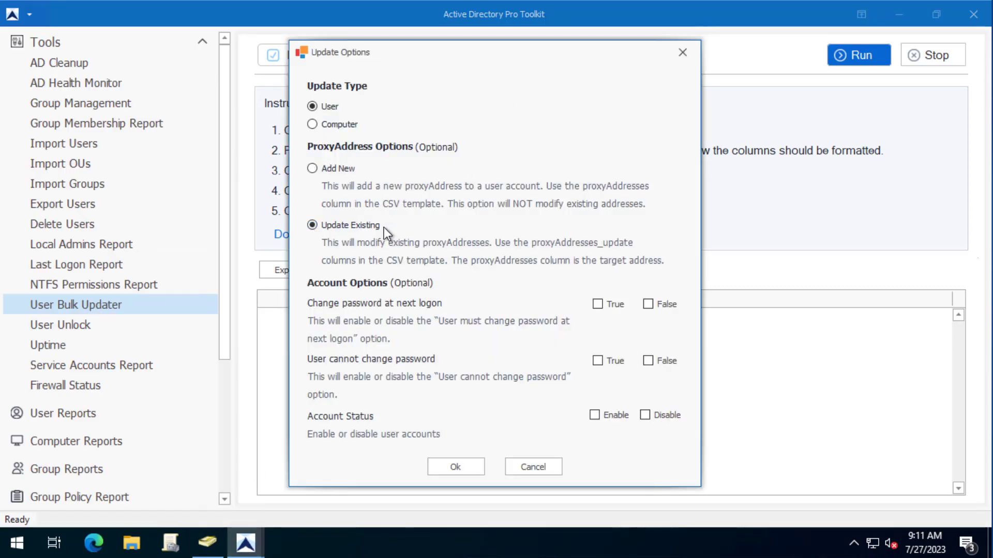
left_click(441, 464)
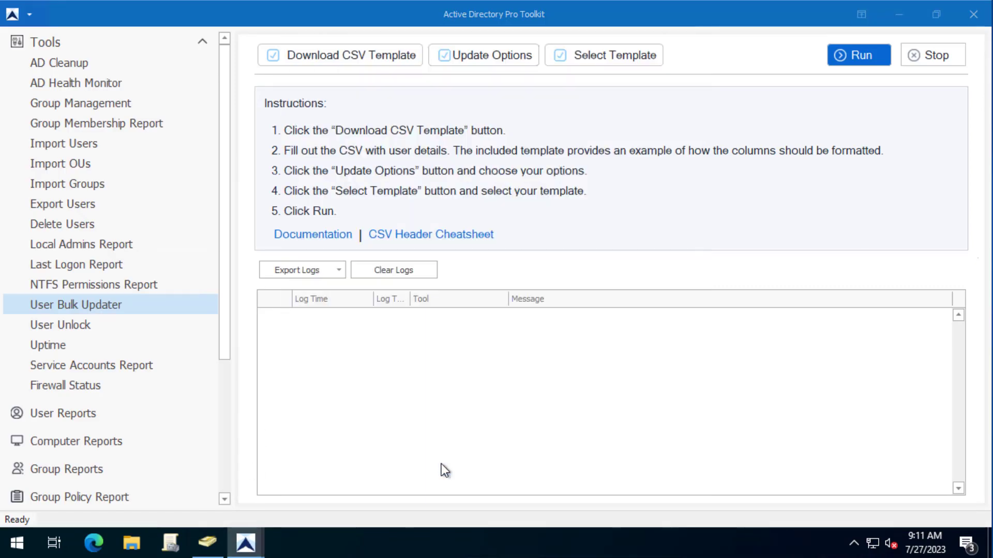
- Load HR_update_existing as the template and run the proxyAddresses update
left_click(640, 57)
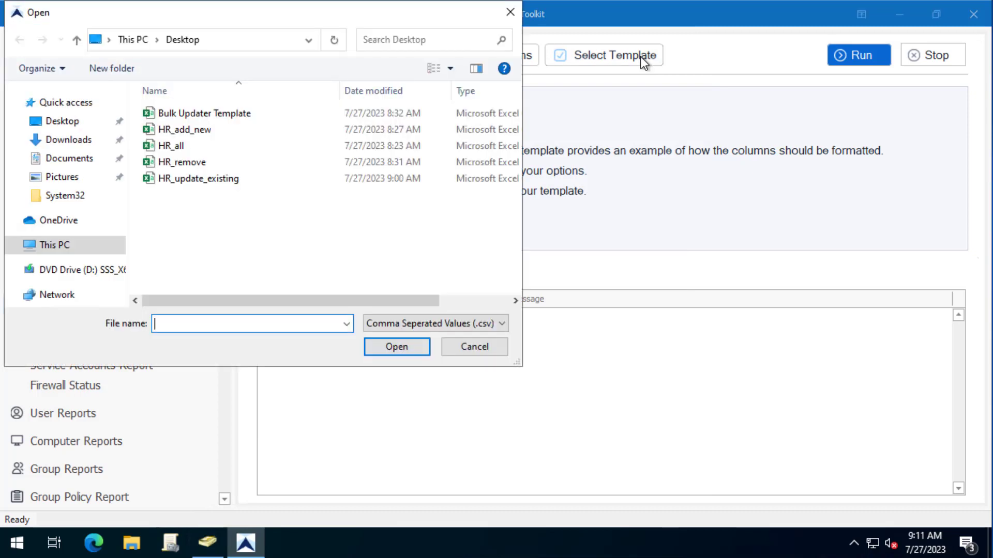
left_click(172, 179)
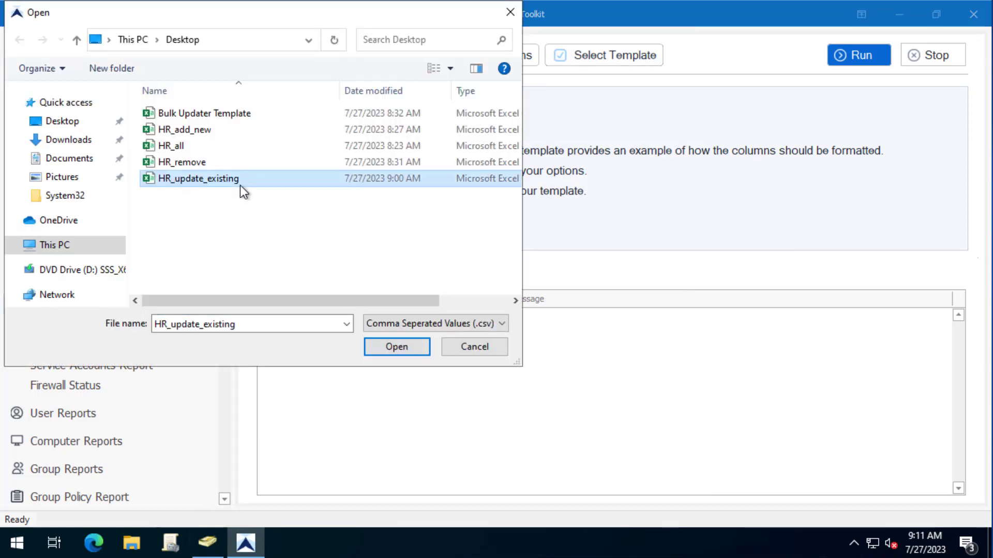
left_click(395, 347)
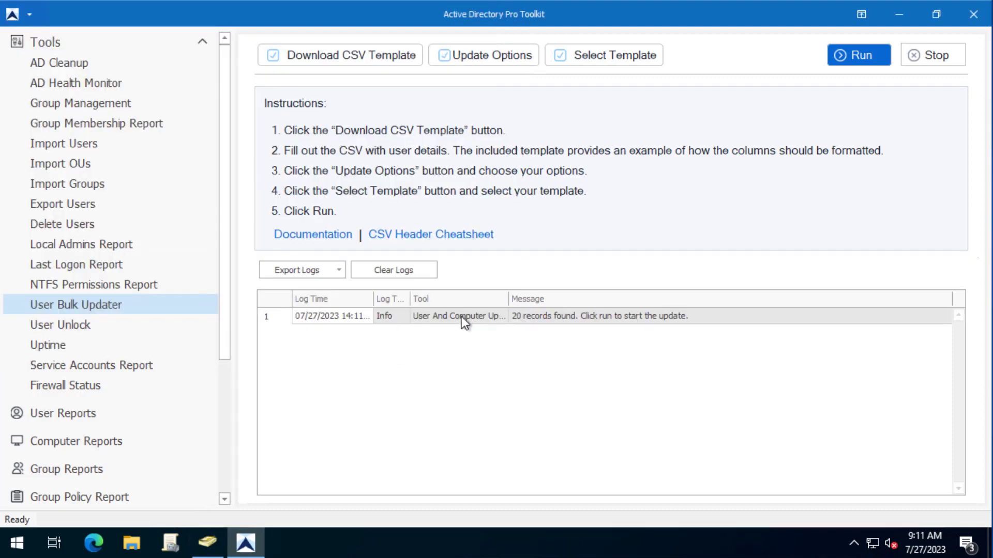
left_click(872, 50)
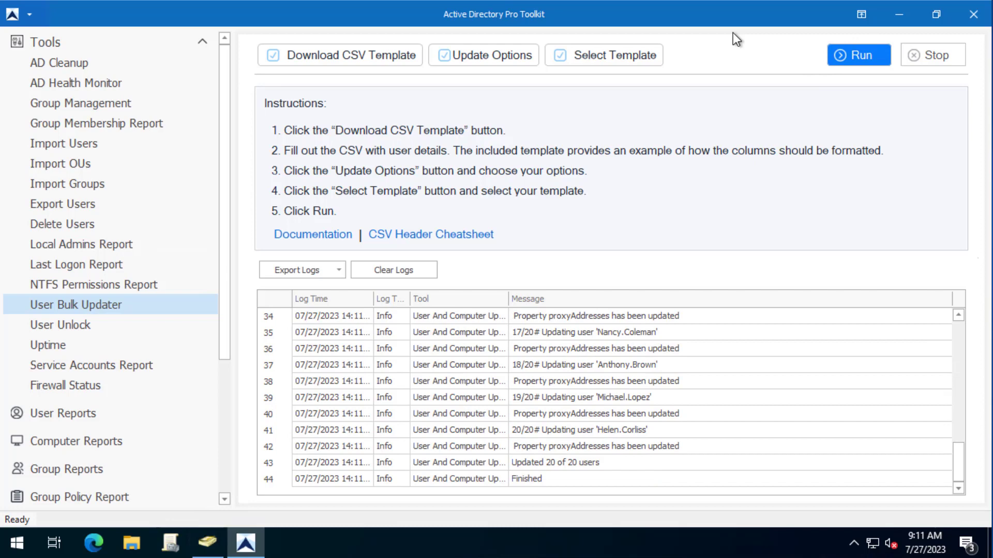
left_click(207, 542)
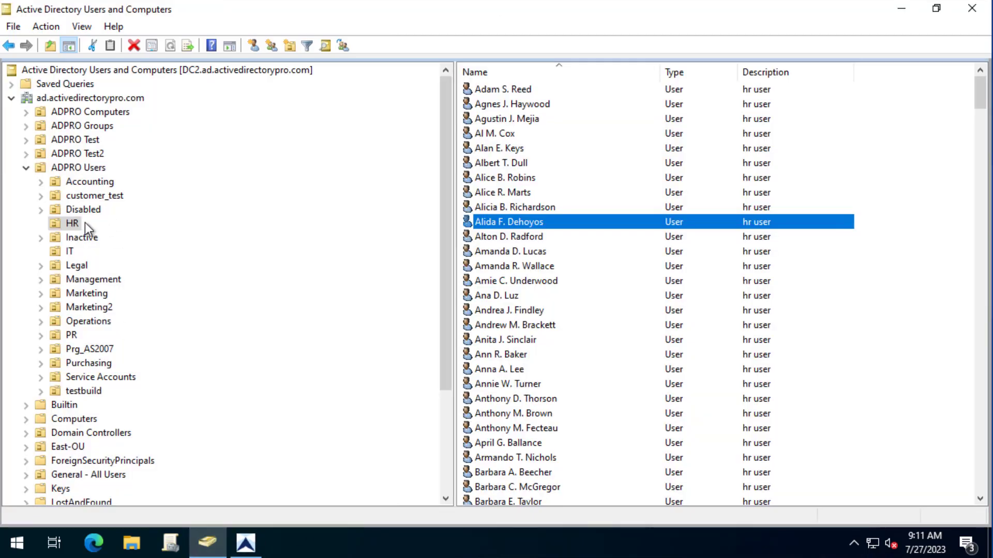
right_click(74, 222)
left_click(135, 400)
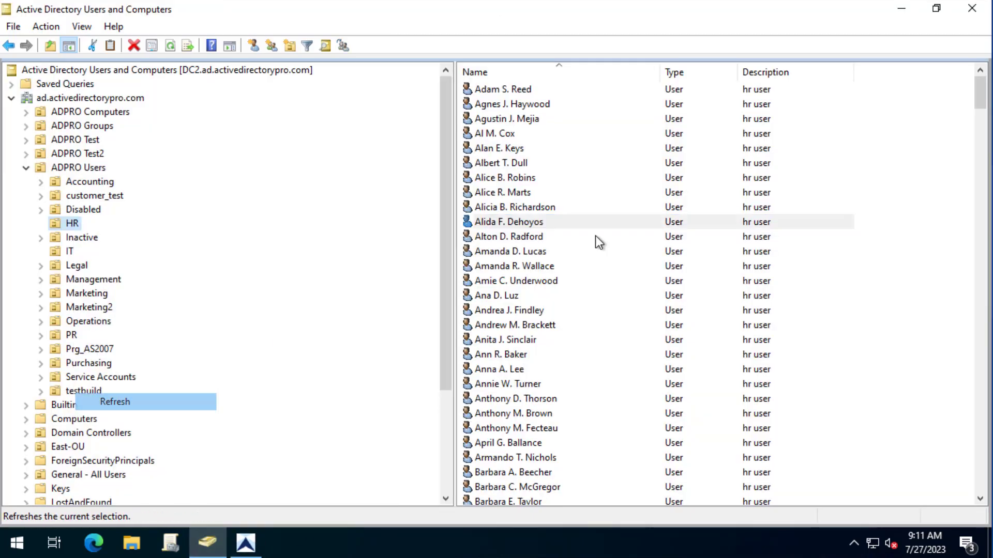
double_click(495, 222)
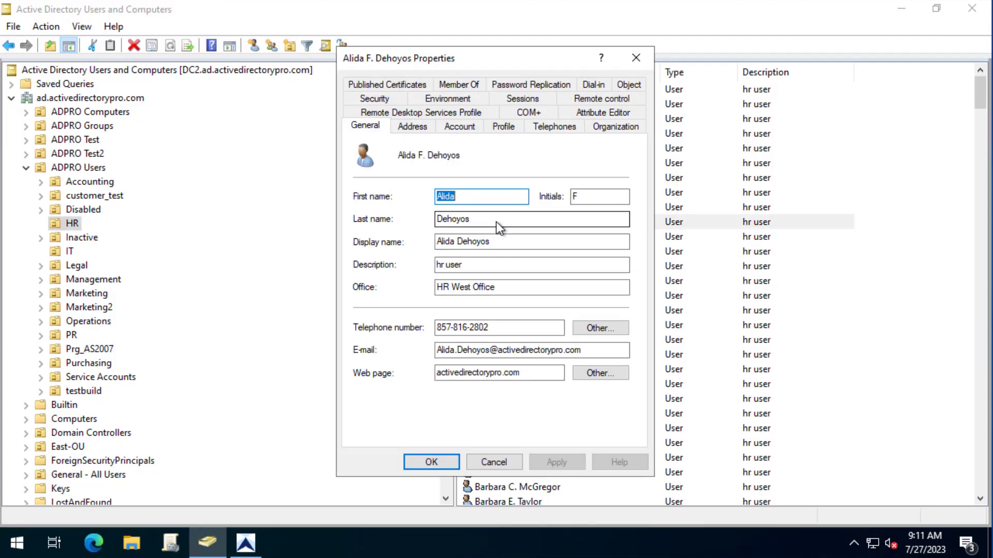
left_click(629, 115)
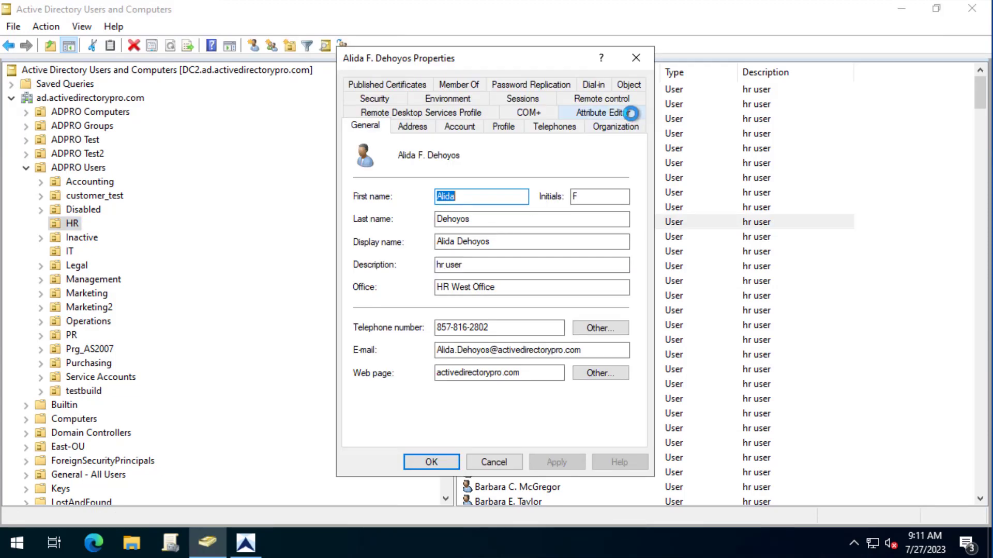
left_click(489, 236)
key("p")
scroll(482, 276, "down", 5)
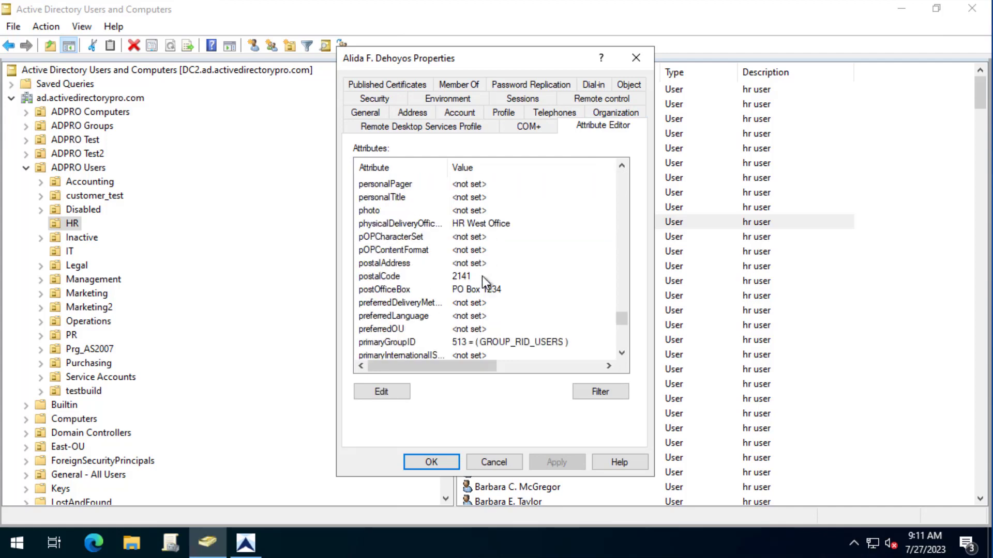
left_click(539, 264)
double_click(540, 264)
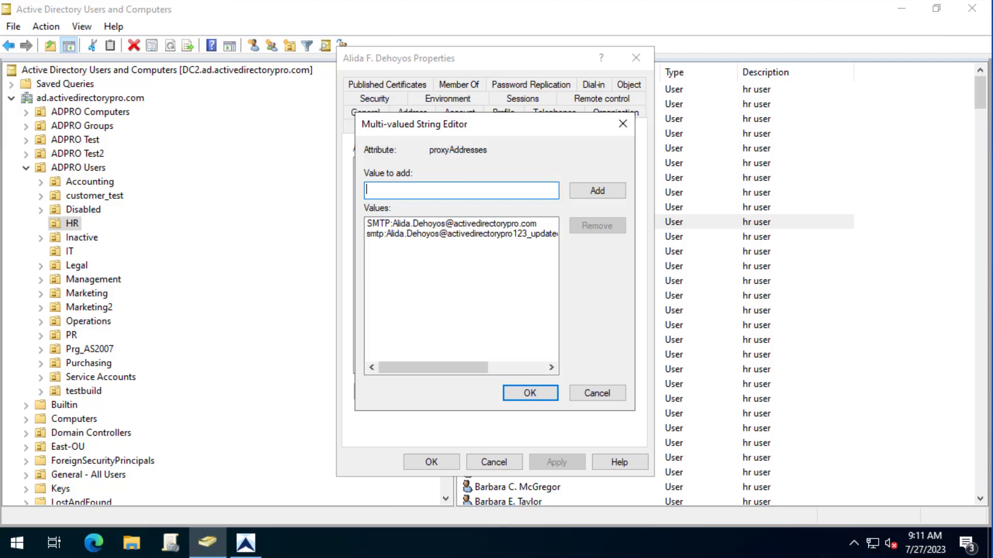
left_click(393, 237)
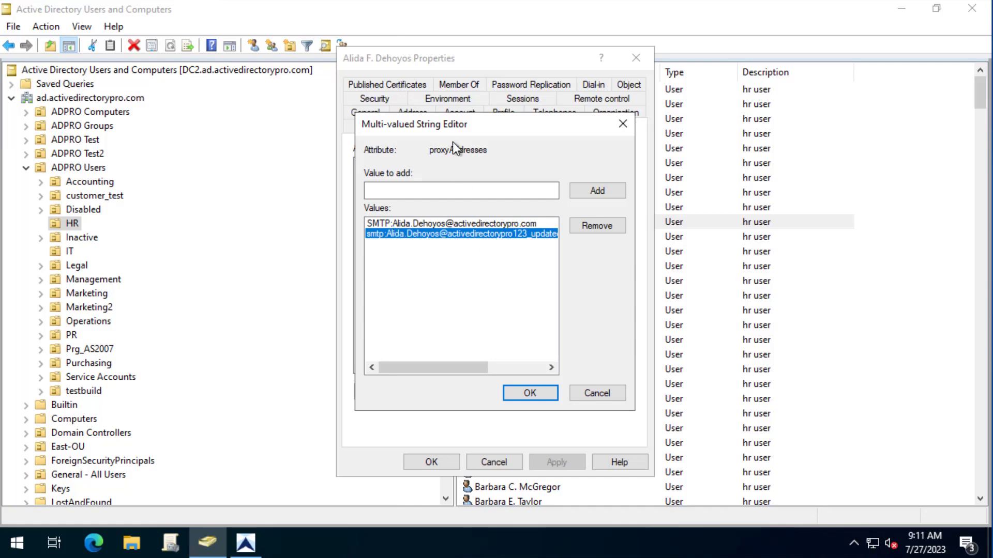
left_click_drag(438, 366, 453, 371)
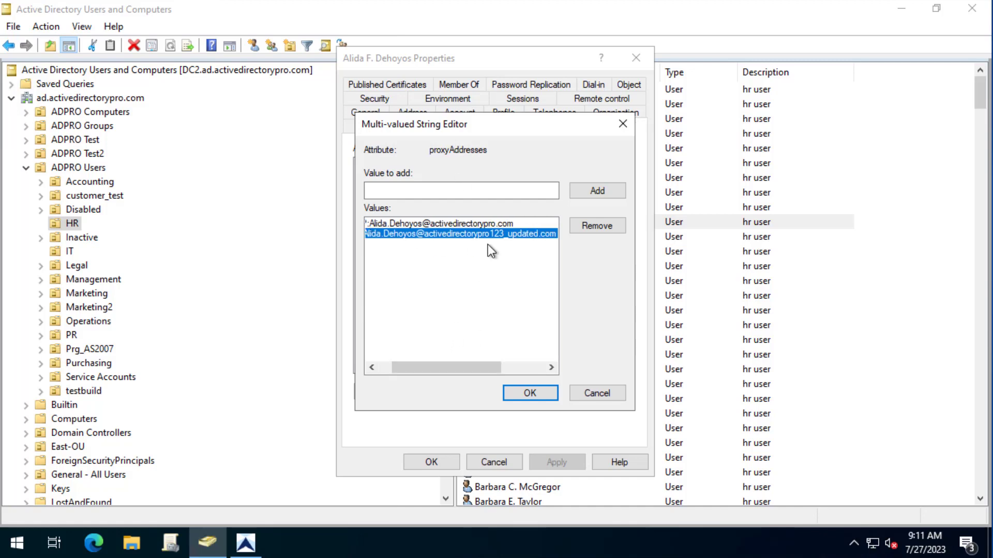
left_click(597, 393)
left_click(494, 462)
- Export all domain users with proxyAddresses and search the results for activedirectorypro123_update
left_click(253, 544)
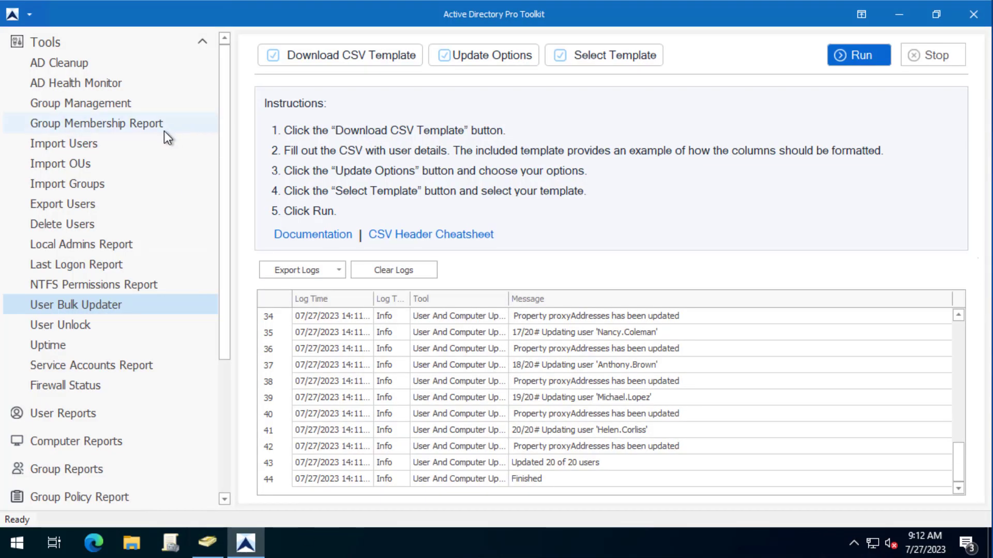
left_click(42, 205)
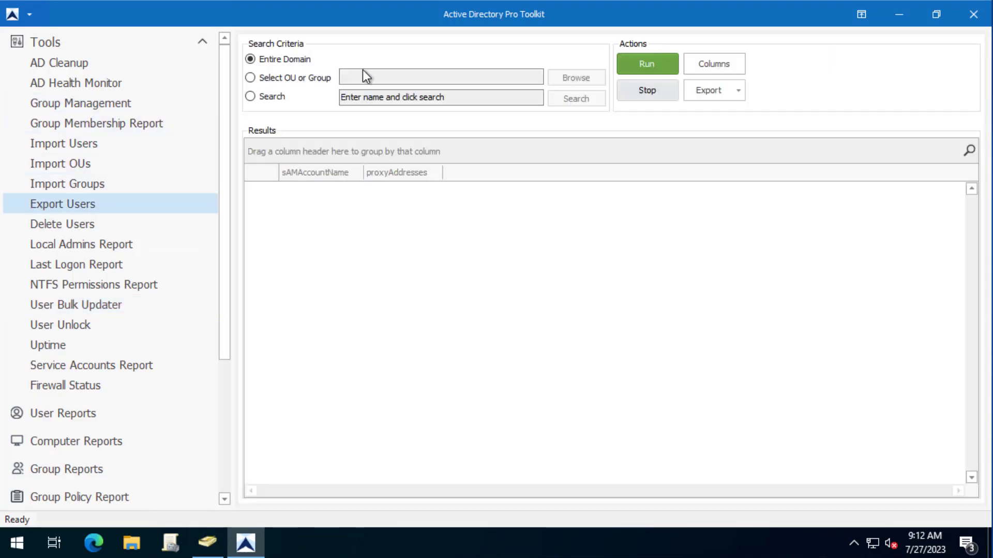
left_click(634, 61)
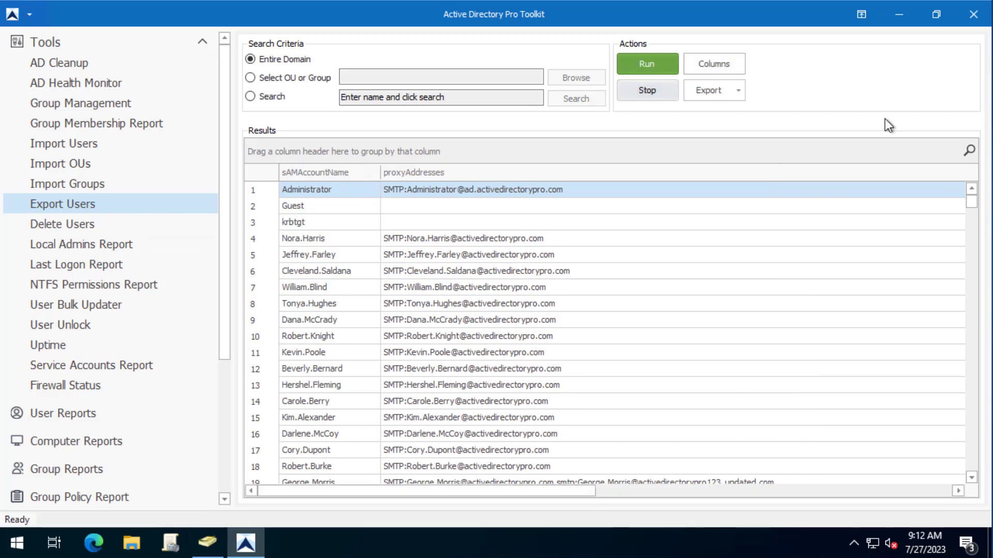
left_click(970, 151)
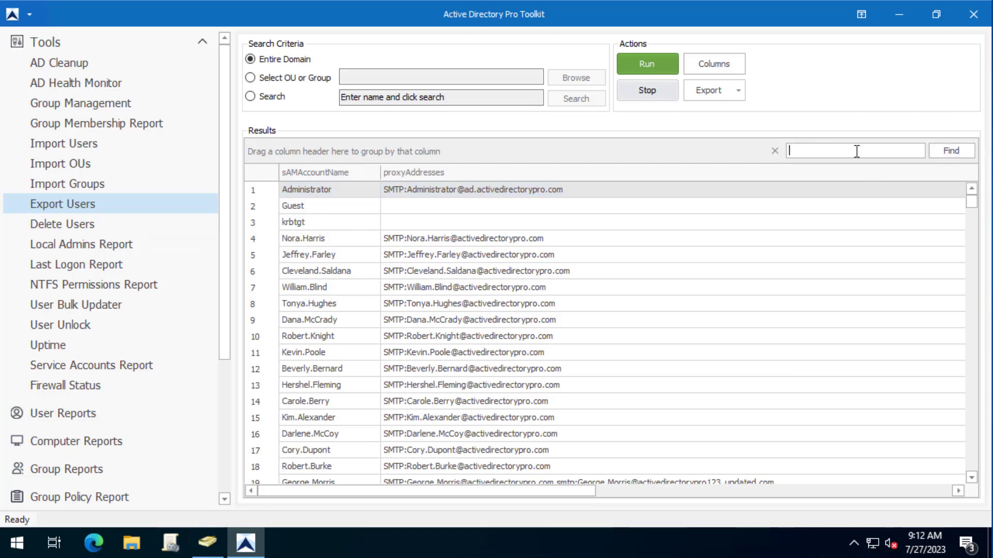
type("activedi")
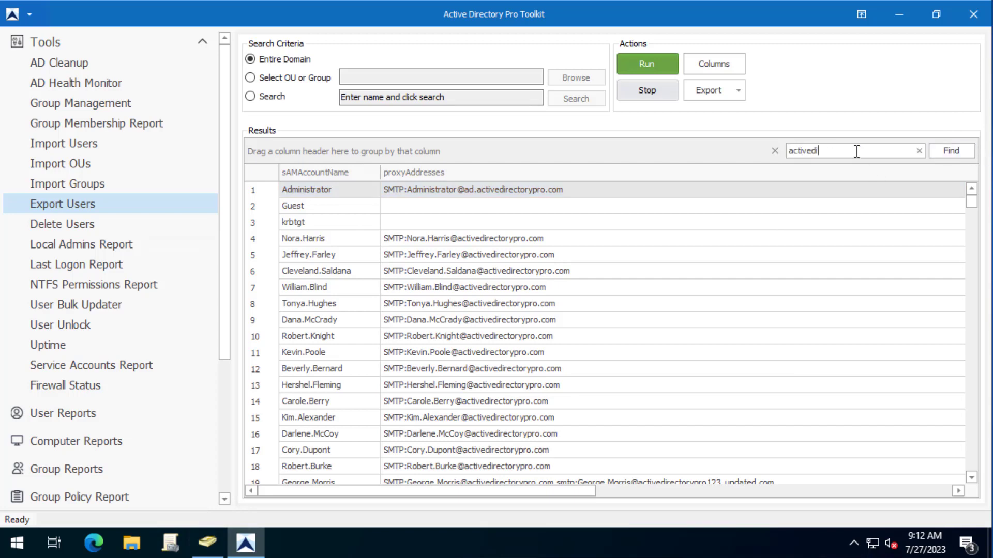
type("rectorypro123_u")
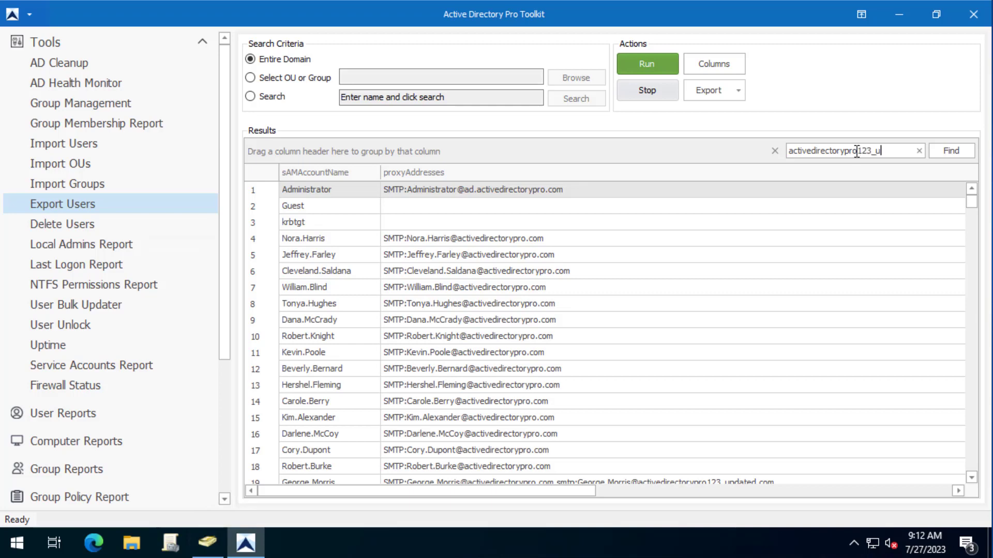
type("pdate")
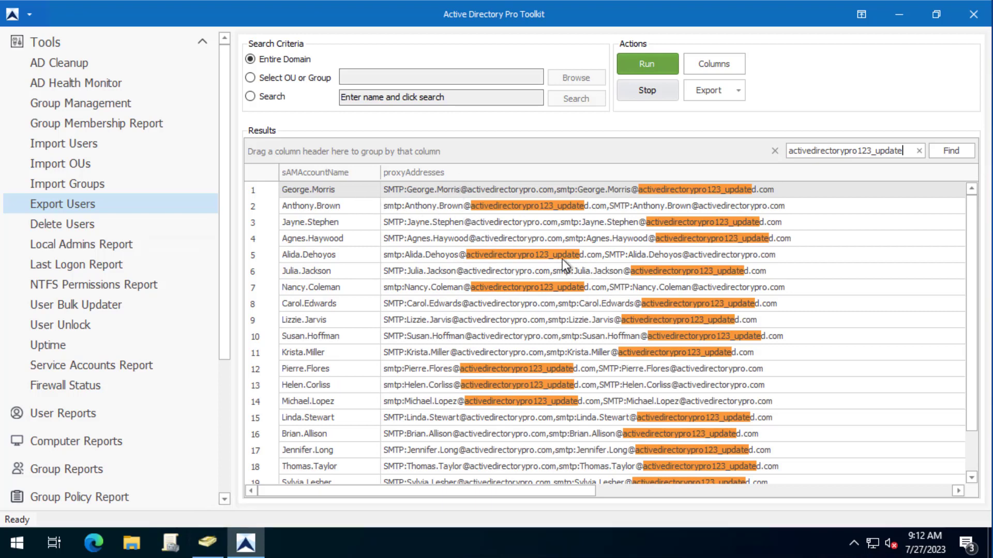
left_click(73, 305)
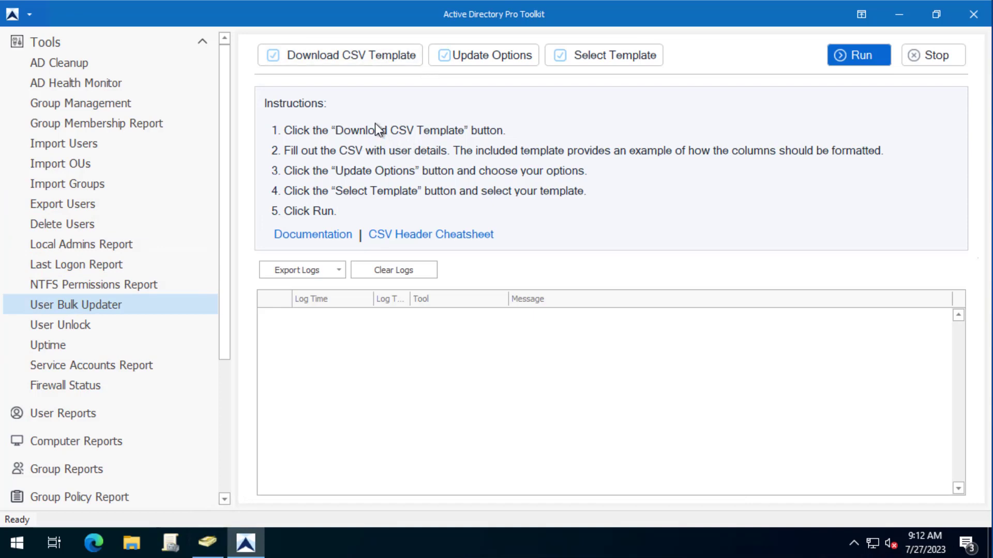
- Close the Update Options unchanged, then minimize the toolkit and ADUC windows
left_click(494, 56)
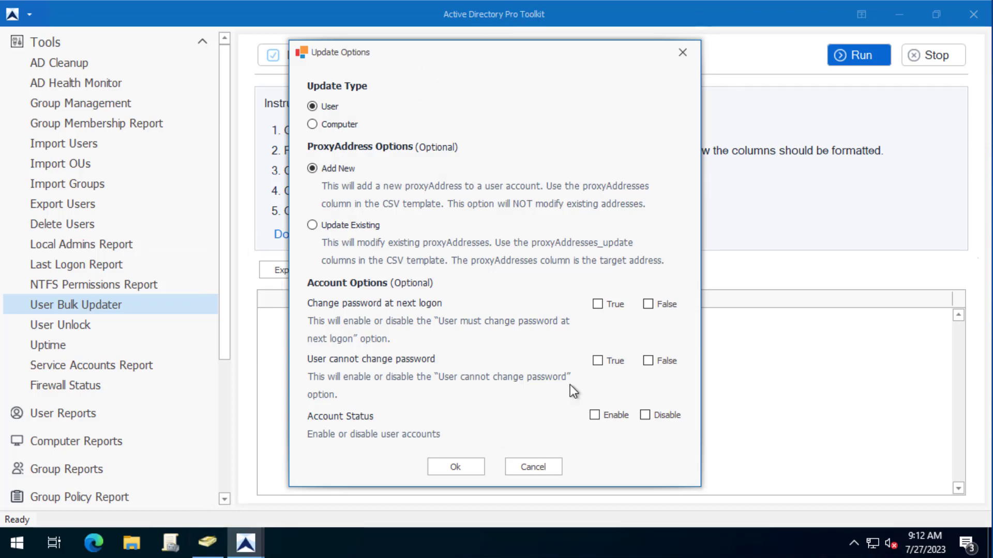
left_click(532, 467)
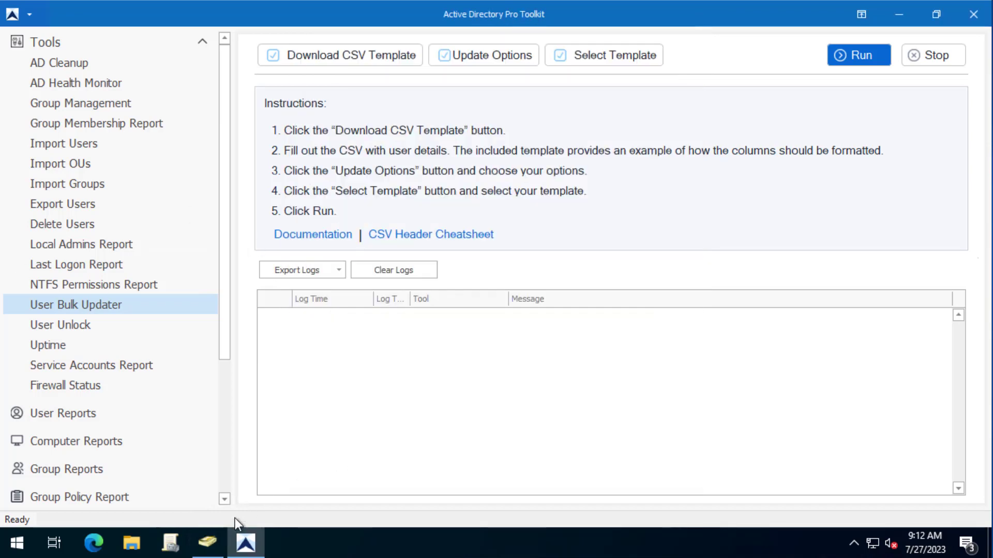
left_click(891, 11)
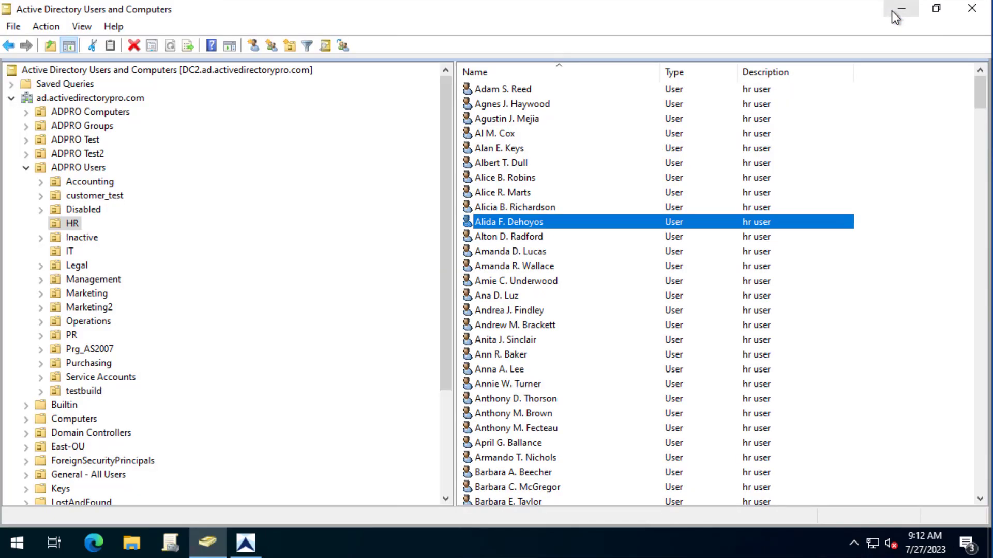
left_click(901, 15)
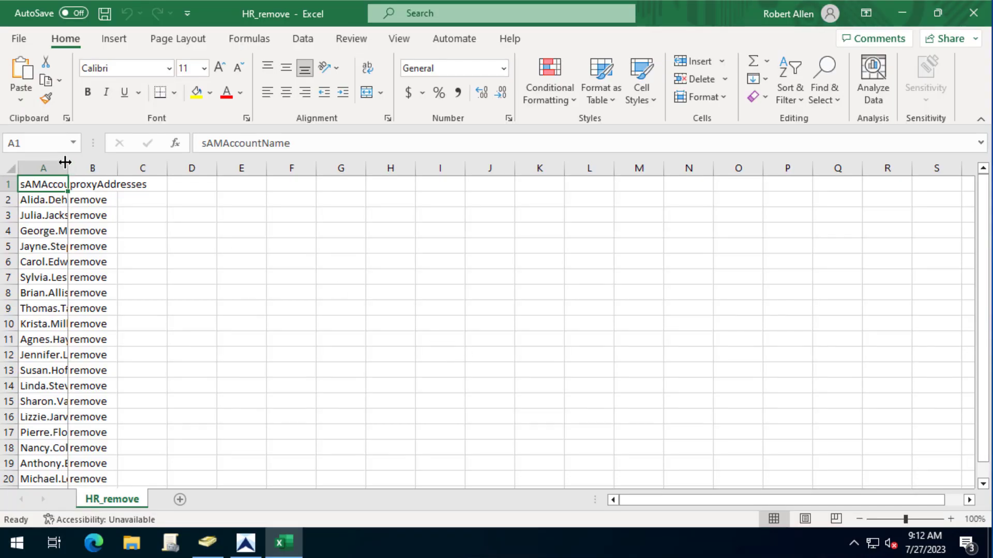
- Auto-fit columns A and B of HR_remove and check every user's proxyAddresses value reads 'remove'
double_click(67, 166)
double_click(159, 167)
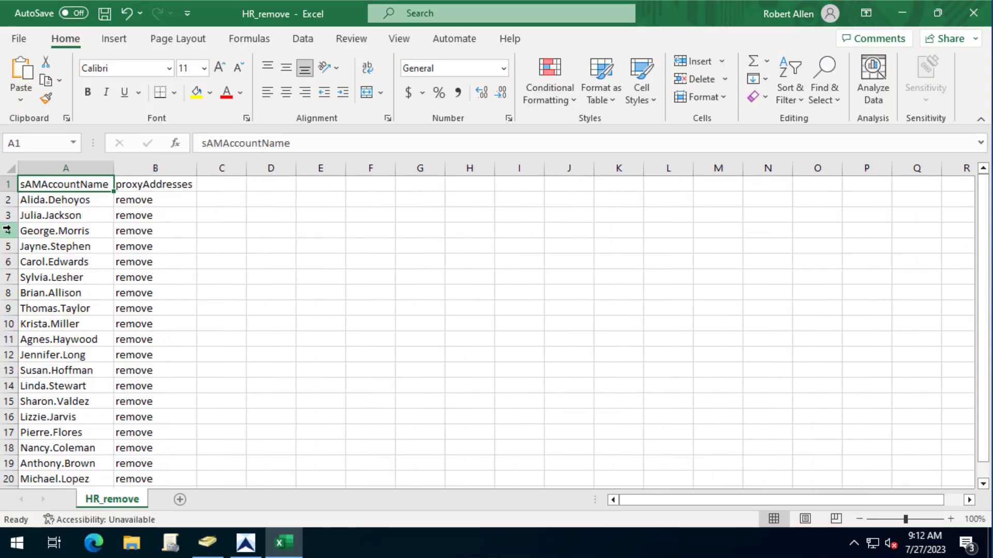
left_click(159, 186)
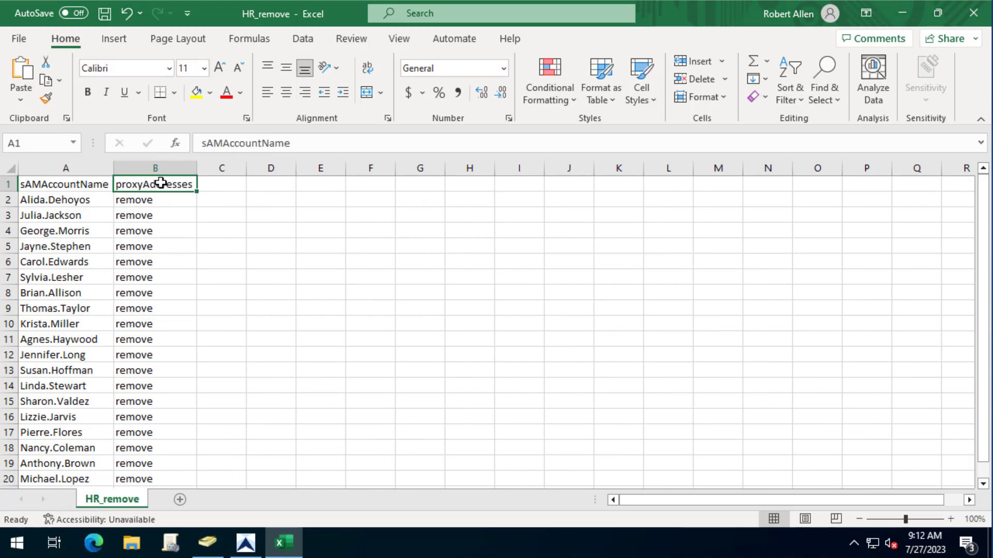
left_click(175, 199)
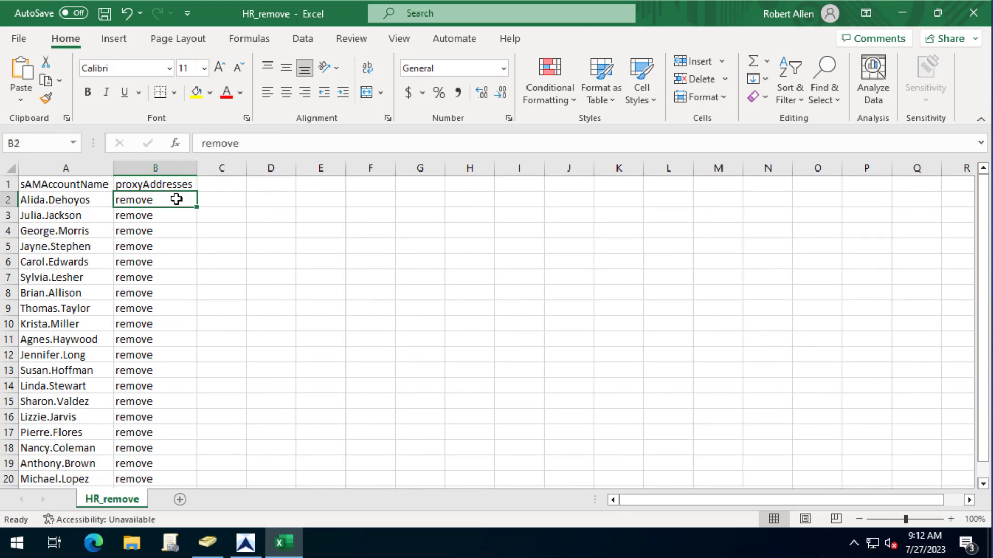
scroll(162, 305, "down", 3)
left_click(162, 306)
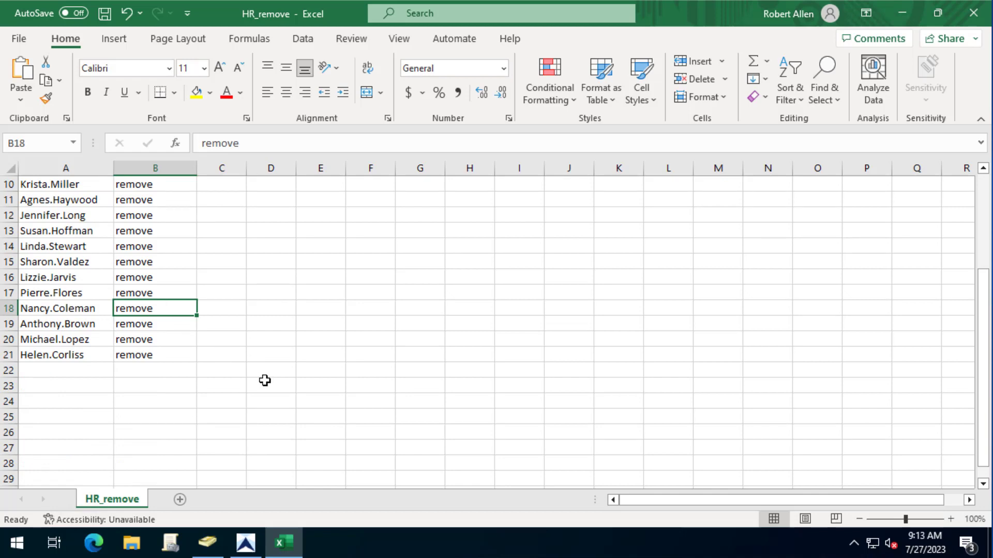
left_click(280, 340)
scroll(281, 341, "up", 3)
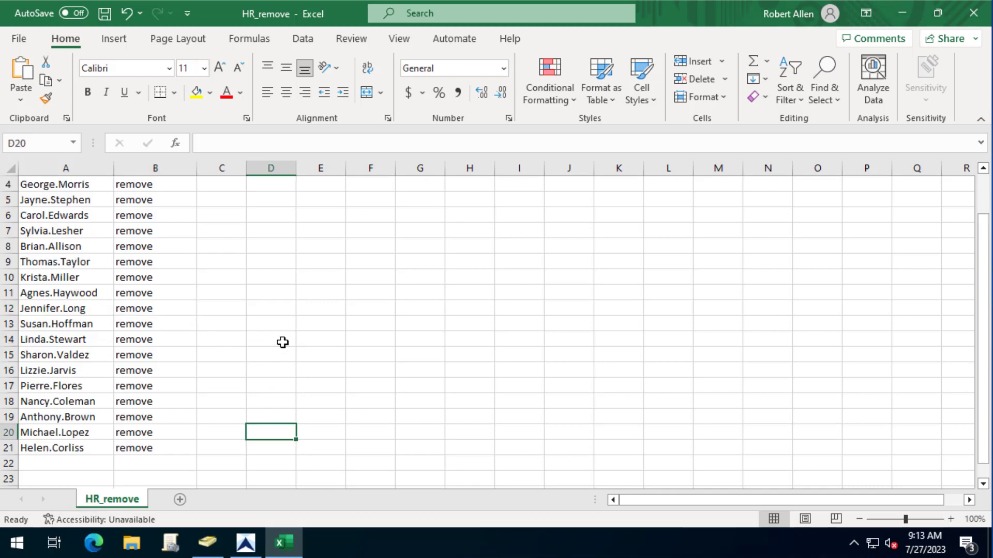
left_click(207, 542)
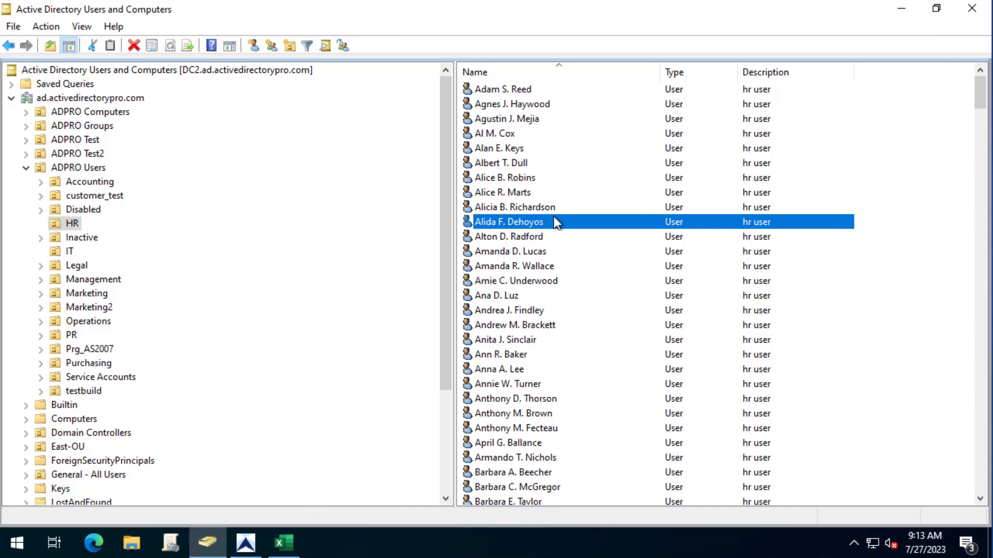
- Inspect the first HR user's two proxyAddresses in the Attribute Editor, closing without changes
double_click(554, 221)
left_click(593, 127)
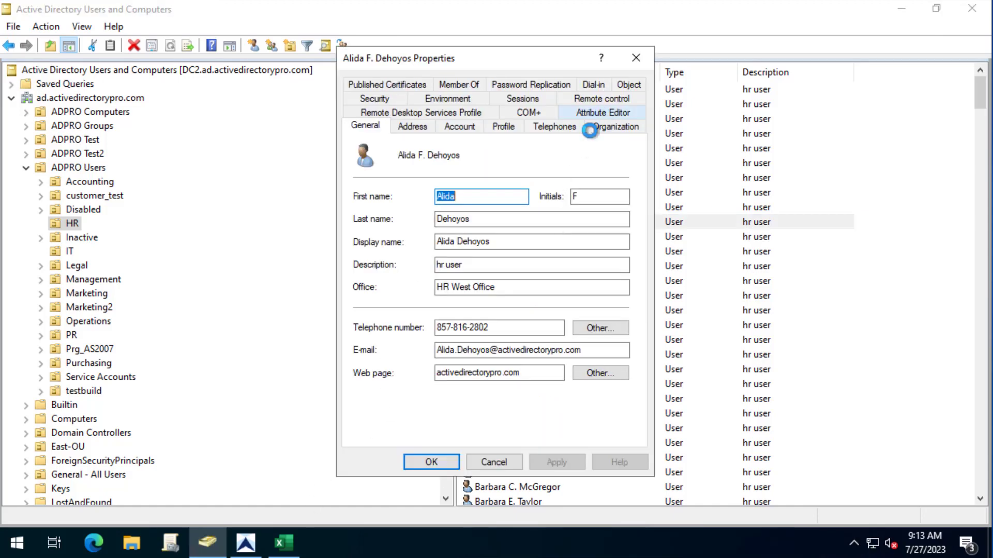
left_click(445, 250)
key("p")
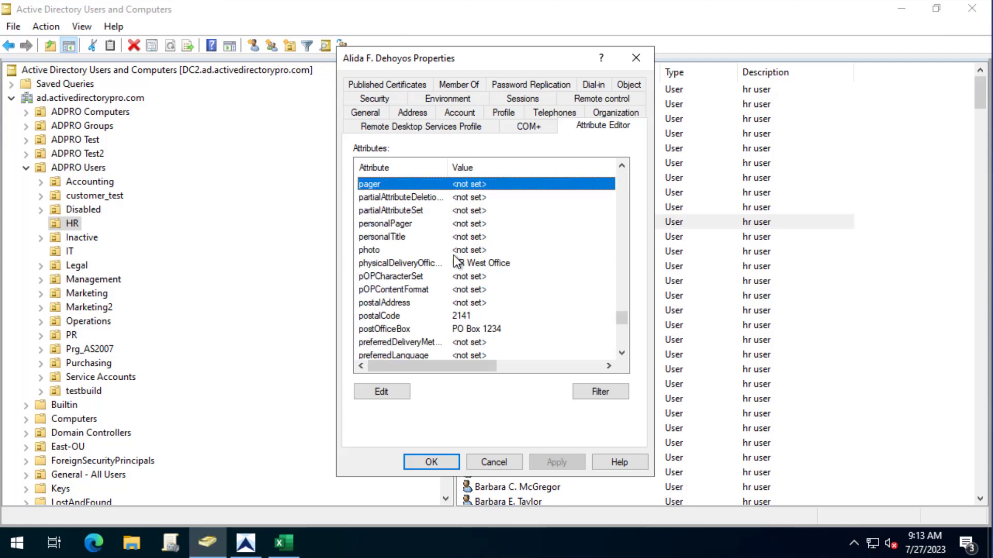
scroll(452, 255, "down", 4)
scroll(452, 255, "down", 3)
double_click(405, 224)
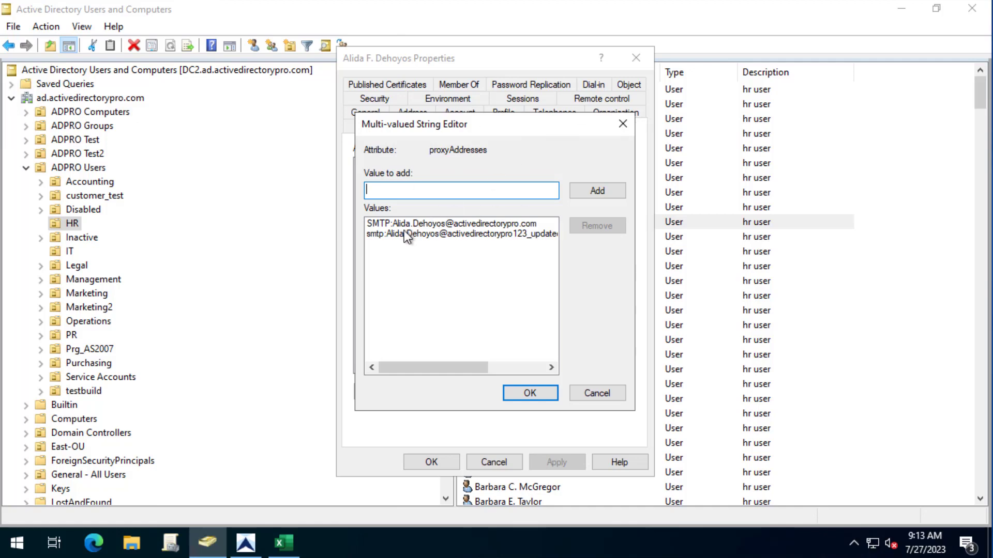
left_click(598, 394)
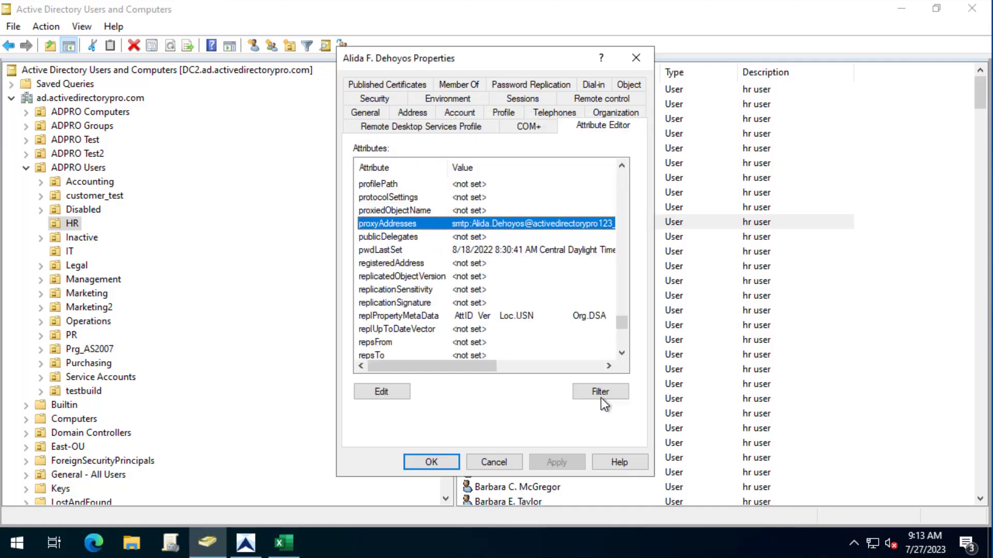
left_click(504, 461)
left_click(289, 543)
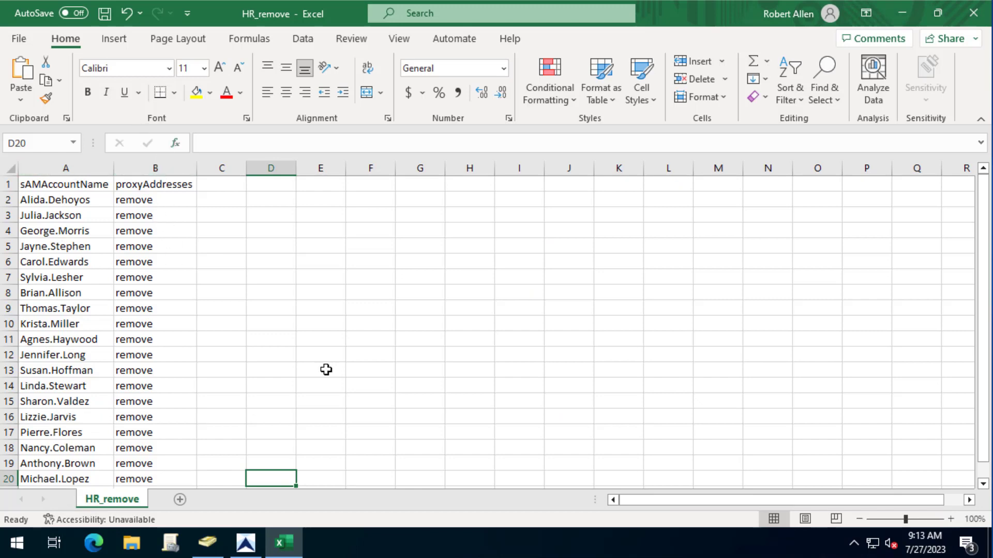
- Accept the current Update Options and try loading HR_remove, dismissing the file-in-use error
left_click(246, 543)
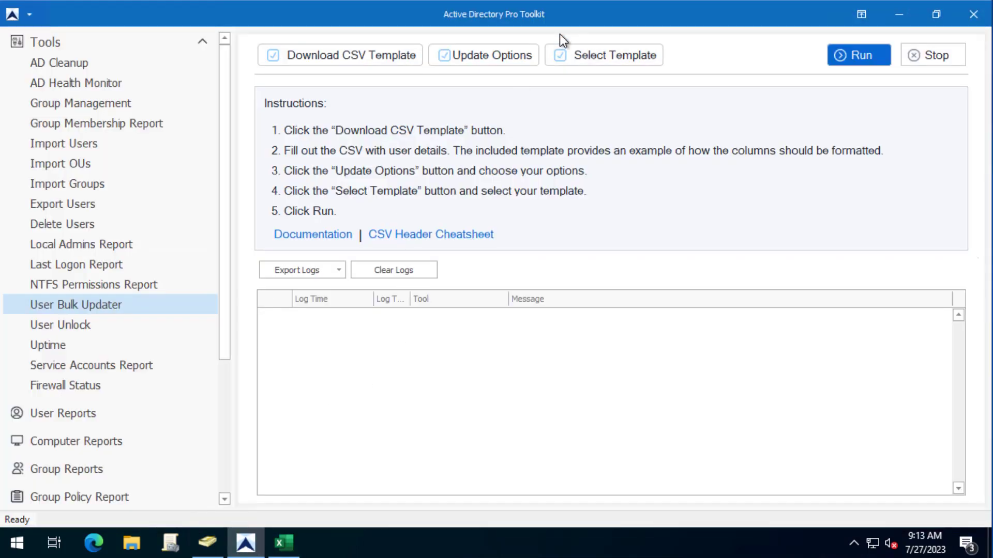
left_click(502, 55)
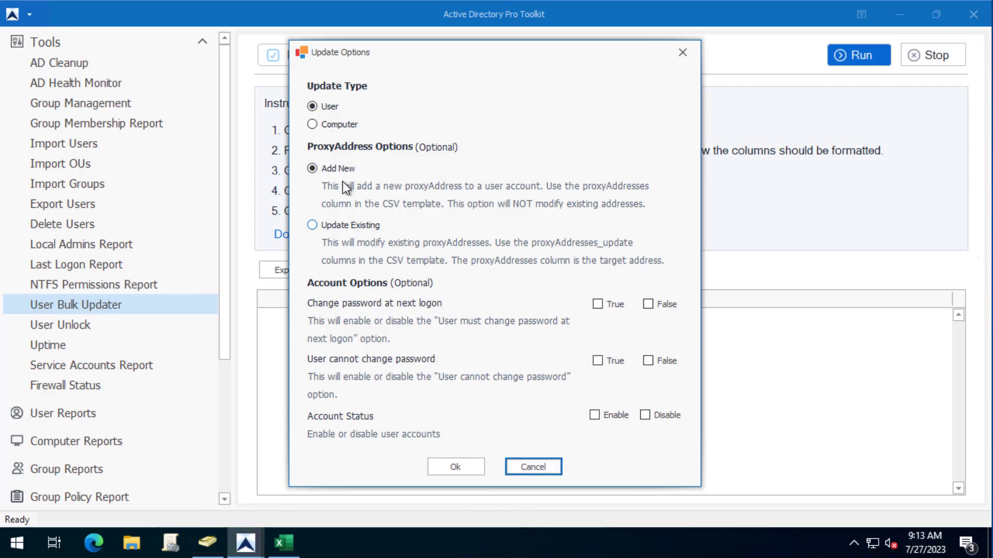
left_click(449, 470)
left_click(641, 54)
left_click(181, 161)
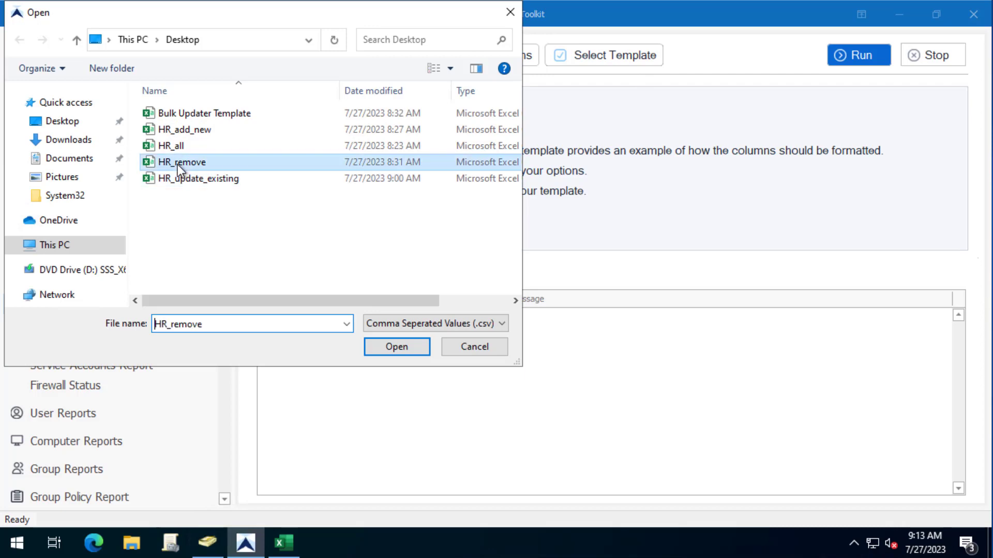
left_click(397, 346)
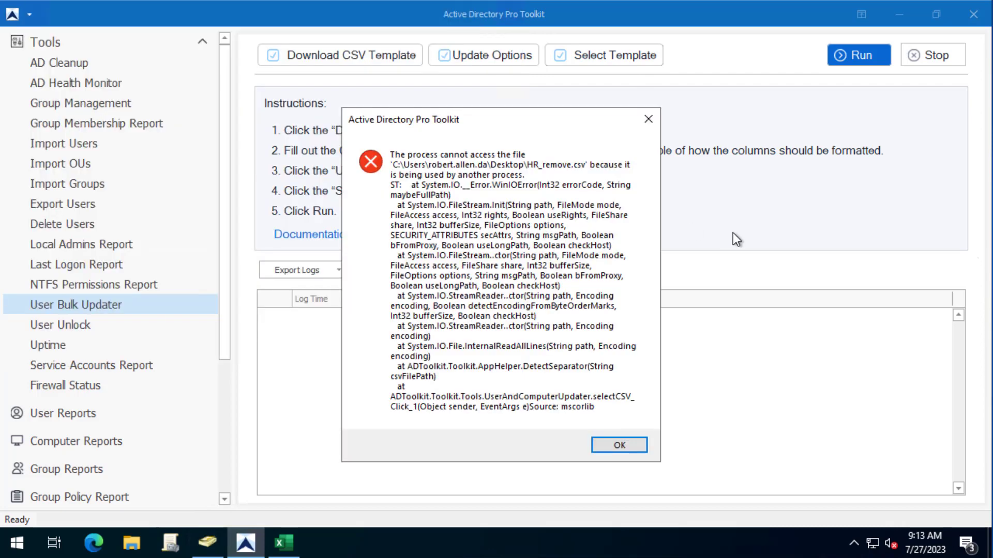
left_click(630, 447)
- Close the HR_remove workbook without saving, reload HR_remove as the template, and run the removal
left_click(284, 542)
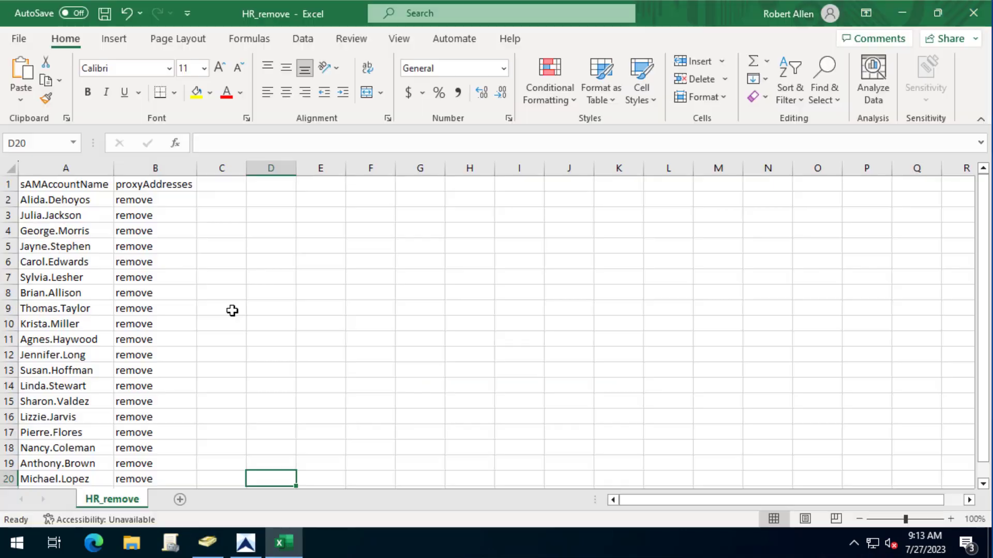
left_click(973, 14)
left_click(518, 292)
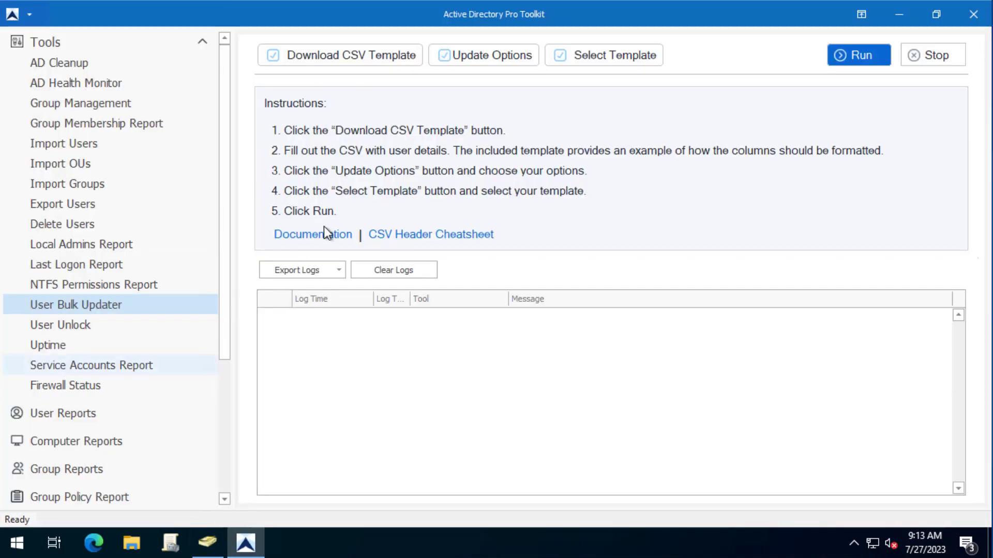
left_click(584, 60)
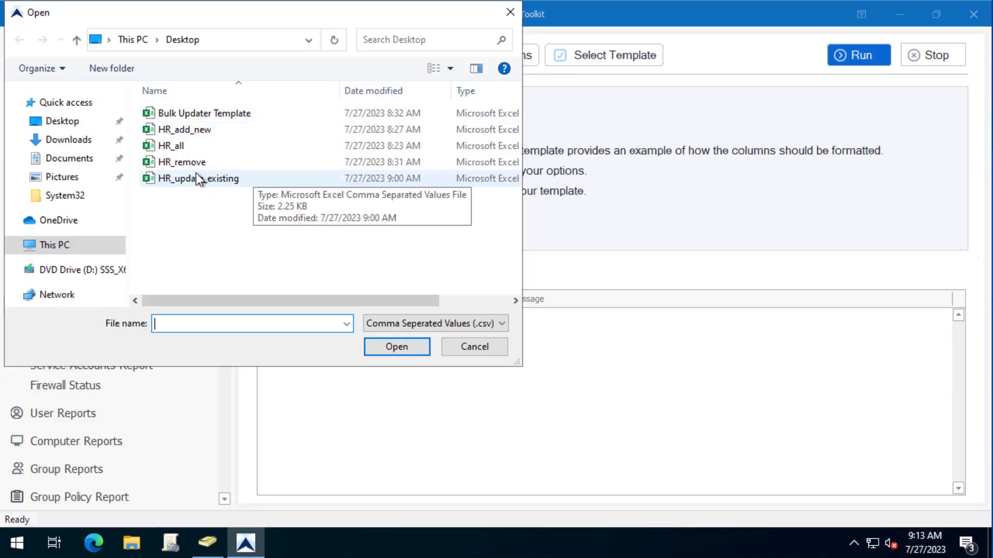
left_click(321, 164)
left_click(406, 342)
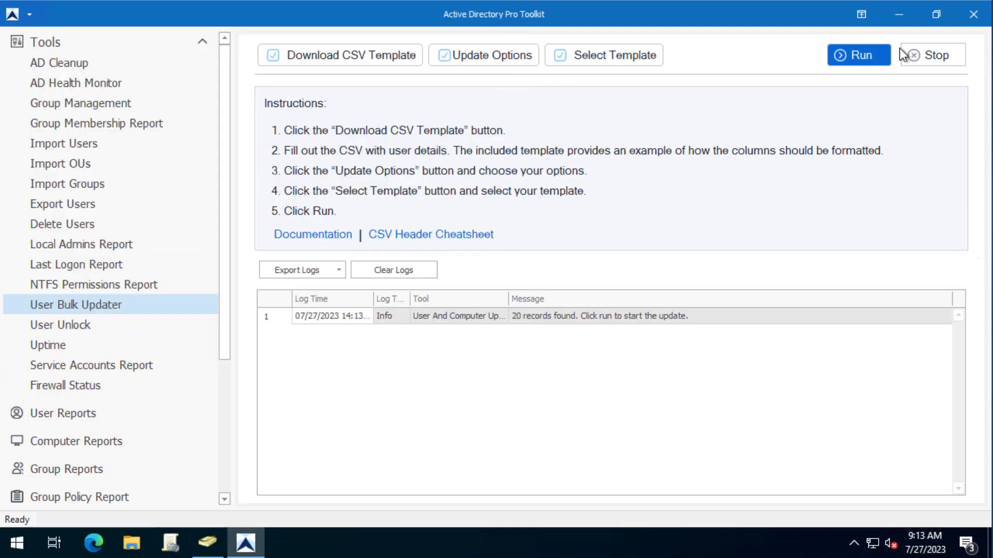
left_click(864, 54)
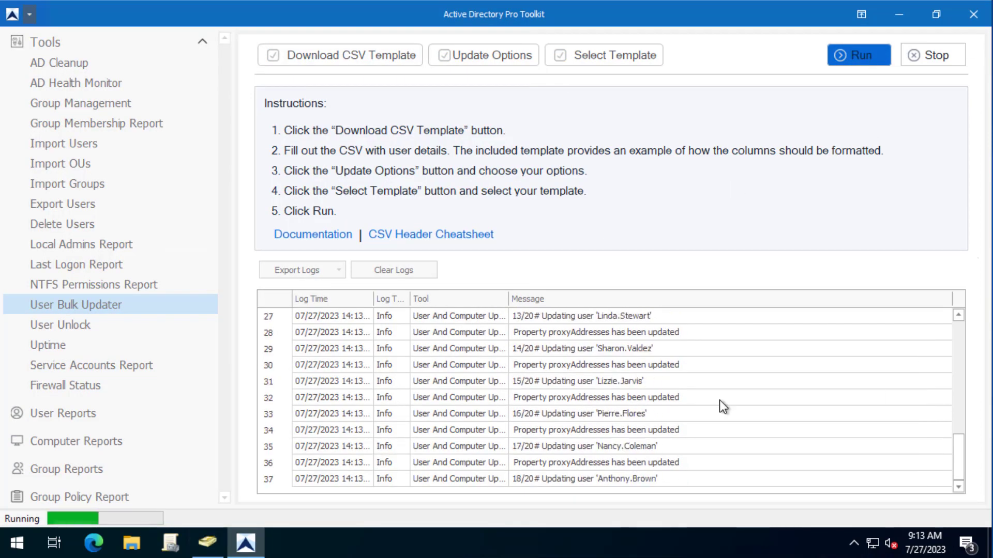
- Refresh the HR OU and confirm the first user's proxyAddresses list is now empty
left_click(207, 542)
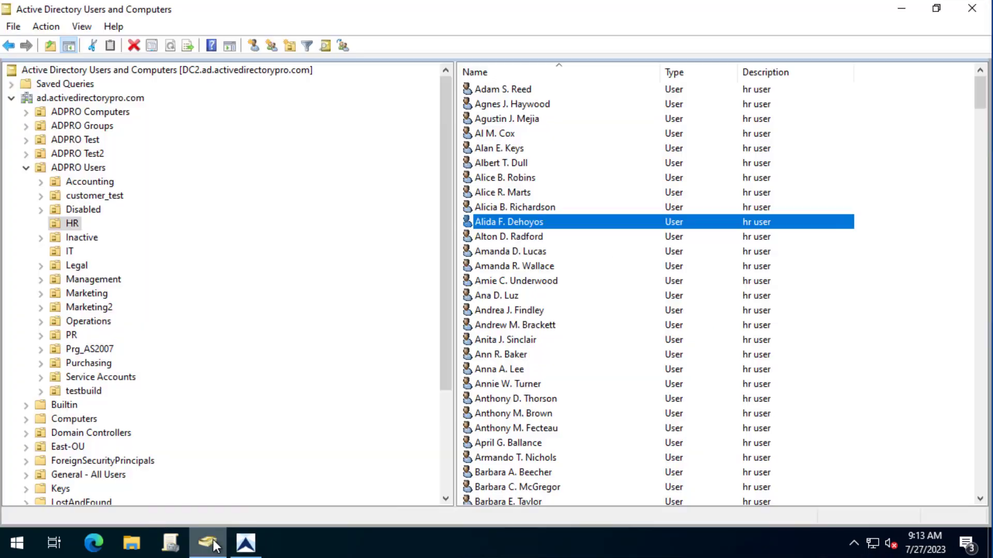
right_click(73, 221)
left_click(132, 400)
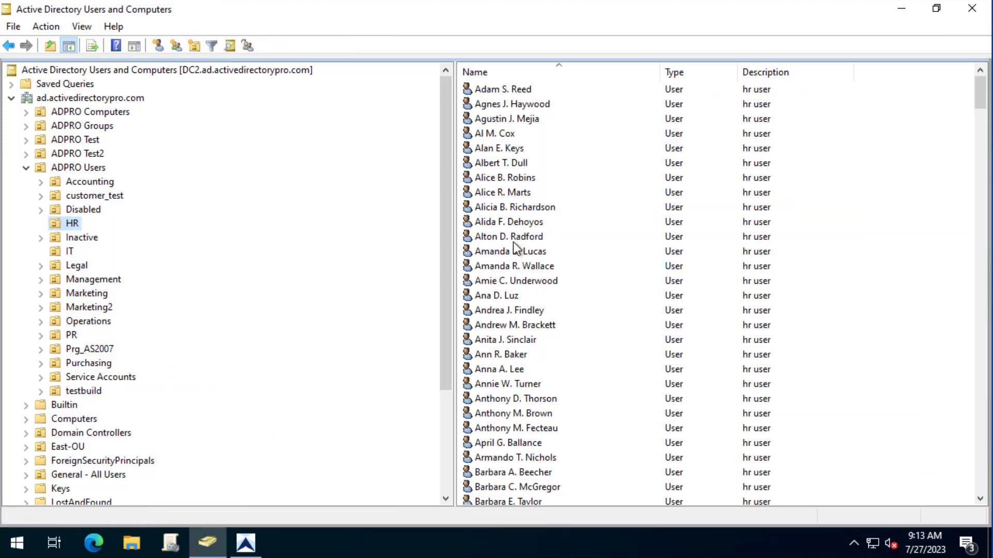
double_click(514, 222)
left_click(619, 114)
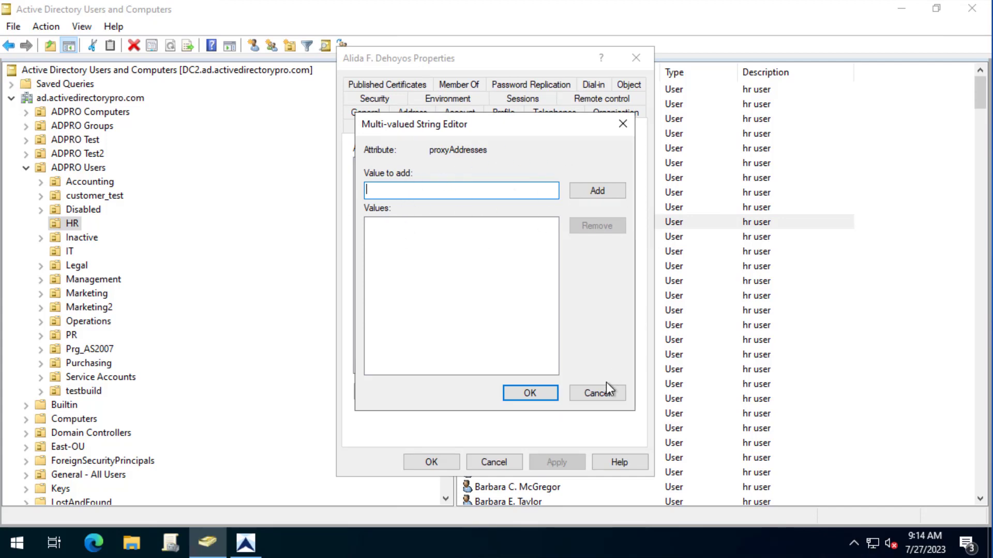
left_click(618, 392)
left_click(499, 466)
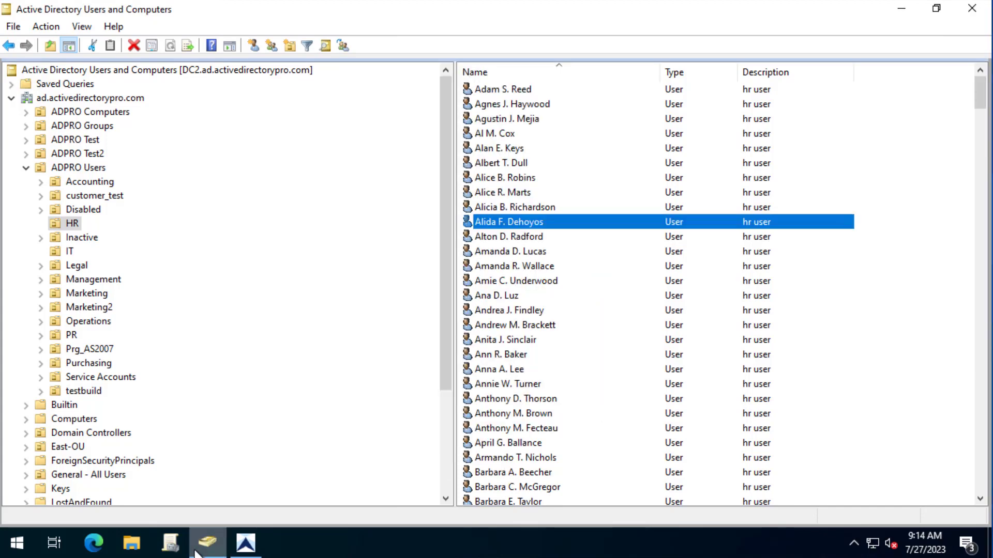
left_click(245, 543)
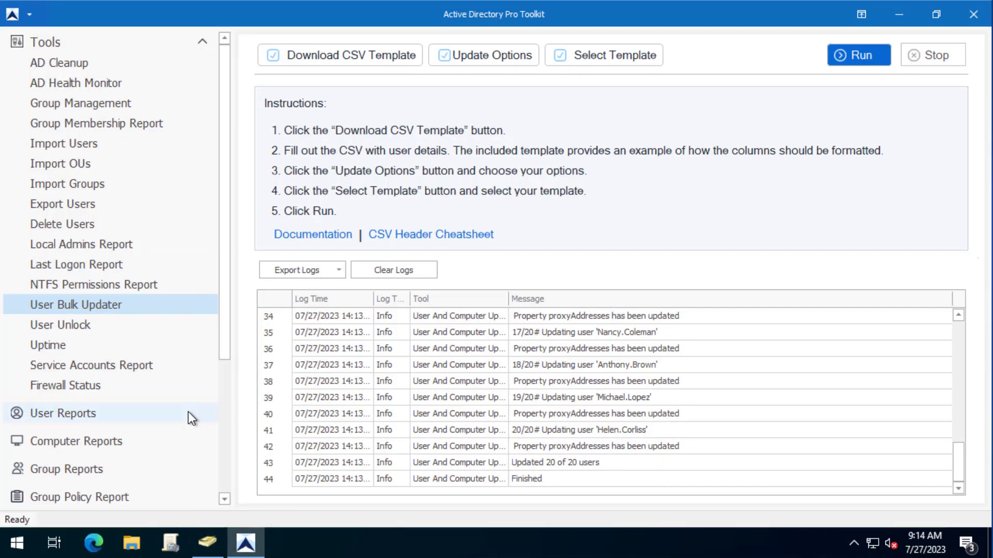